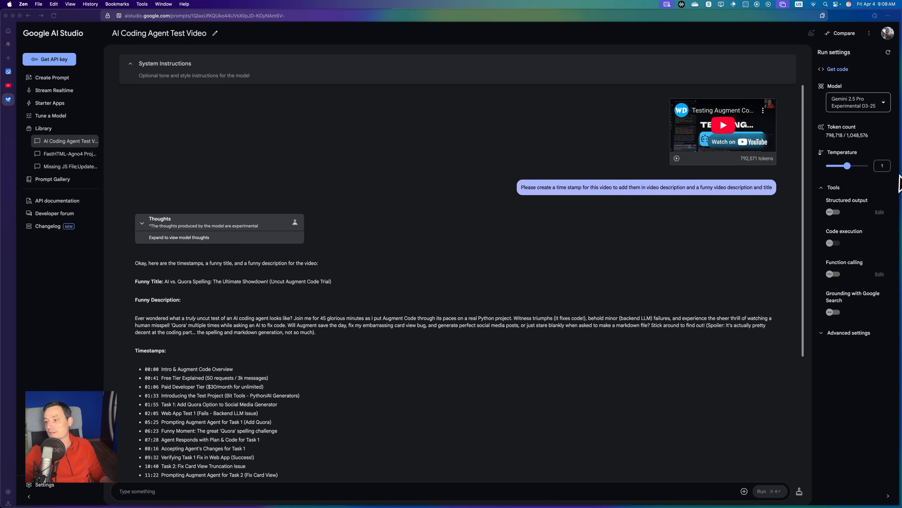
# Examine the available Gemini models and the pricing, use cases and rate limits of Gemini 2.5 Pro Experimental 03-25.
pyautogui.moveTo(851, 104)
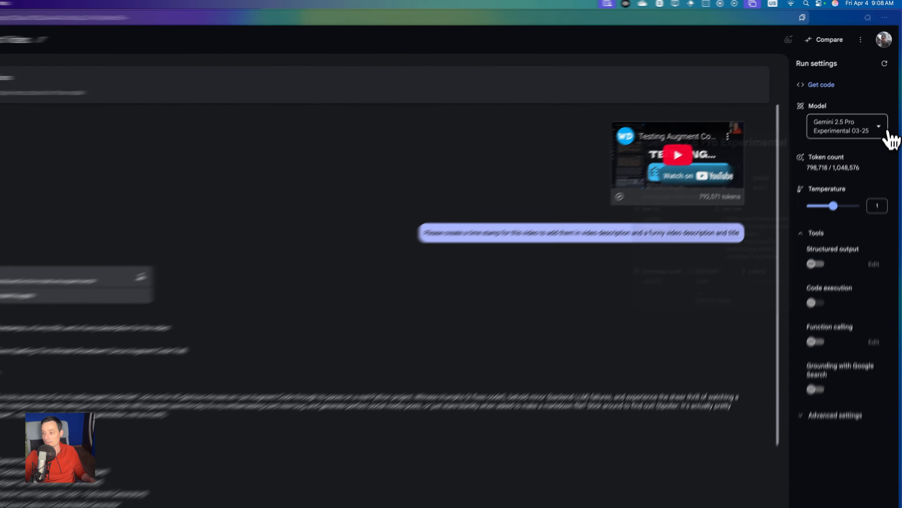
pyautogui.click(882, 104)
pyautogui.click(881, 148)
pyautogui.click(881, 149)
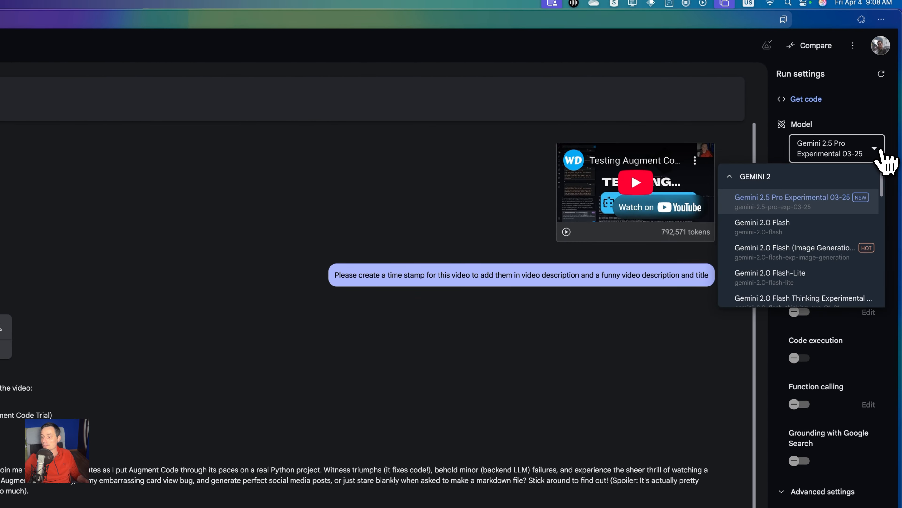
pyautogui.moveTo(842, 226)
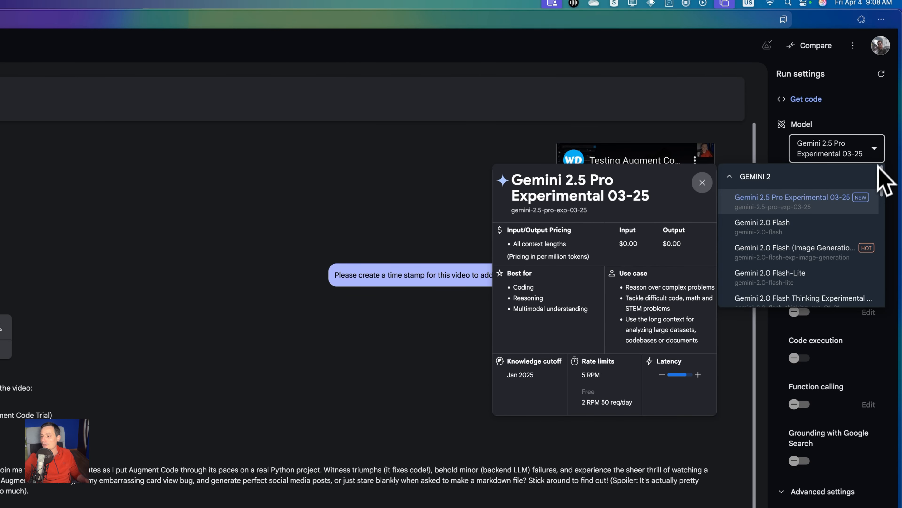
pyautogui.click(878, 157)
pyautogui.click(879, 156)
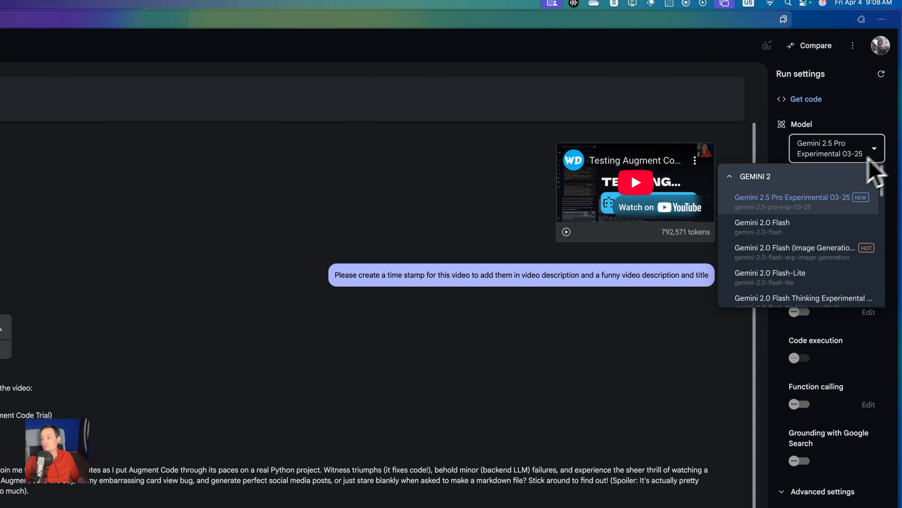
pyautogui.moveTo(822, 218)
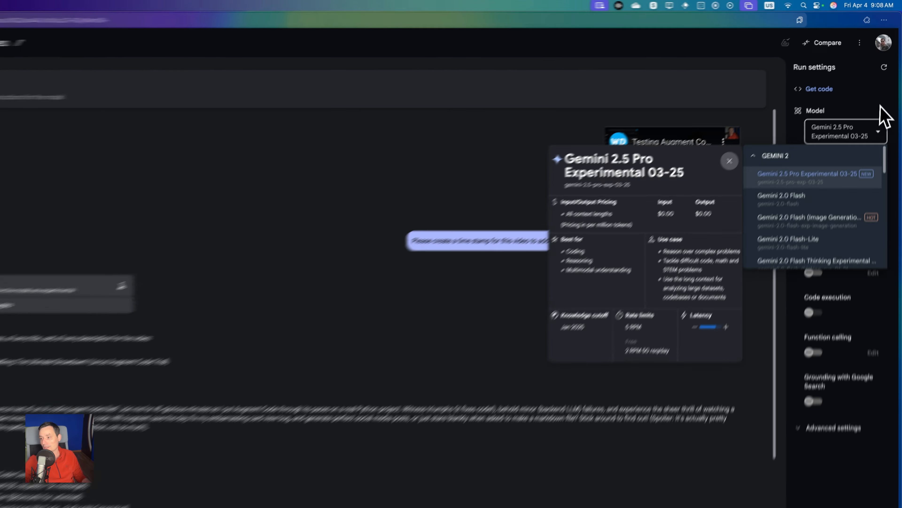
pyautogui.click(842, 104)
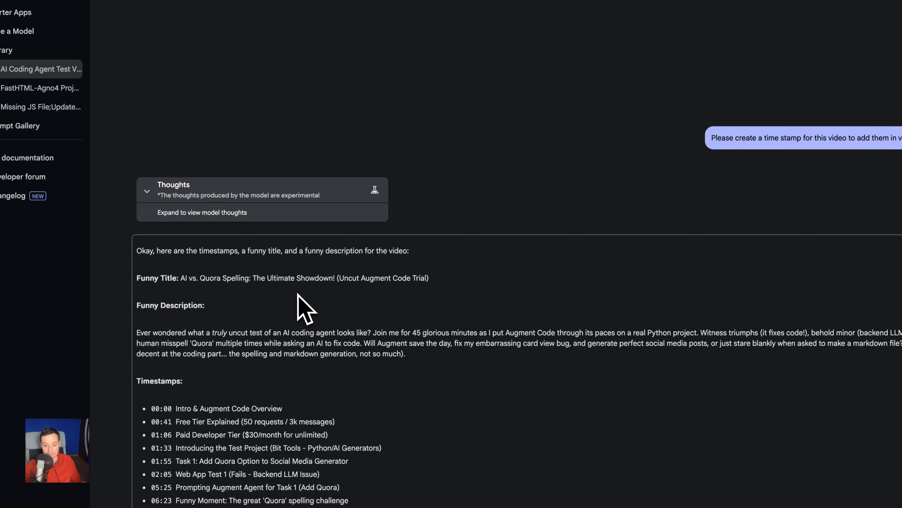
# Review the generated funny title, description and timestamps in the AI Coding Agent Test Video chat.
pyautogui.scroll(-3, 299, 299)
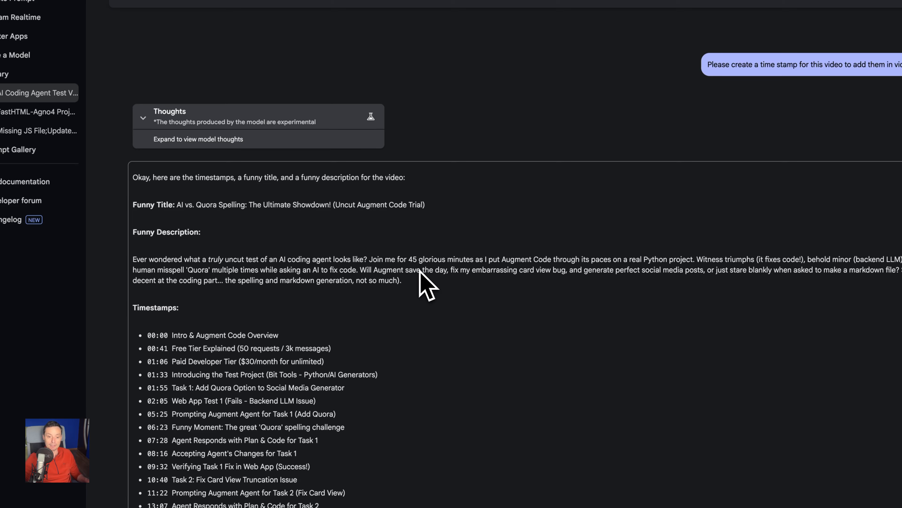
pyautogui.scroll(-3, 419, 271)
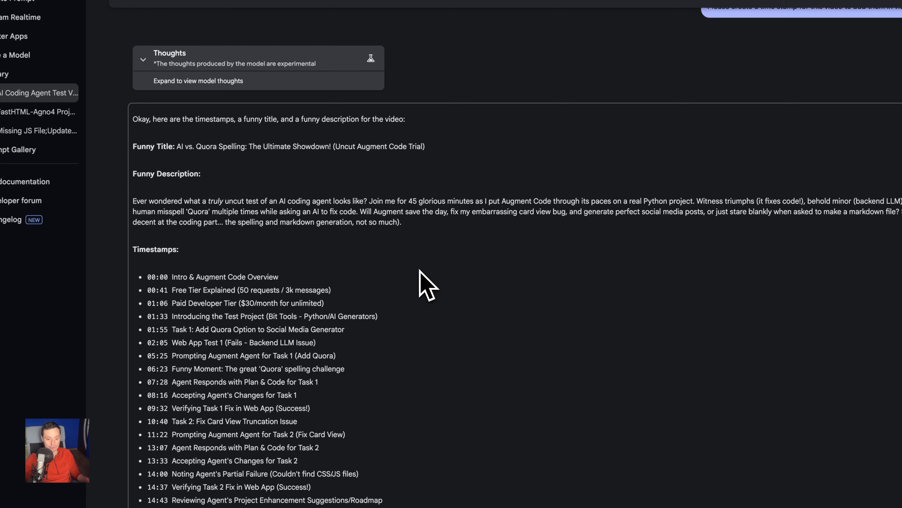
pyautogui.scroll(-4, 419, 270)
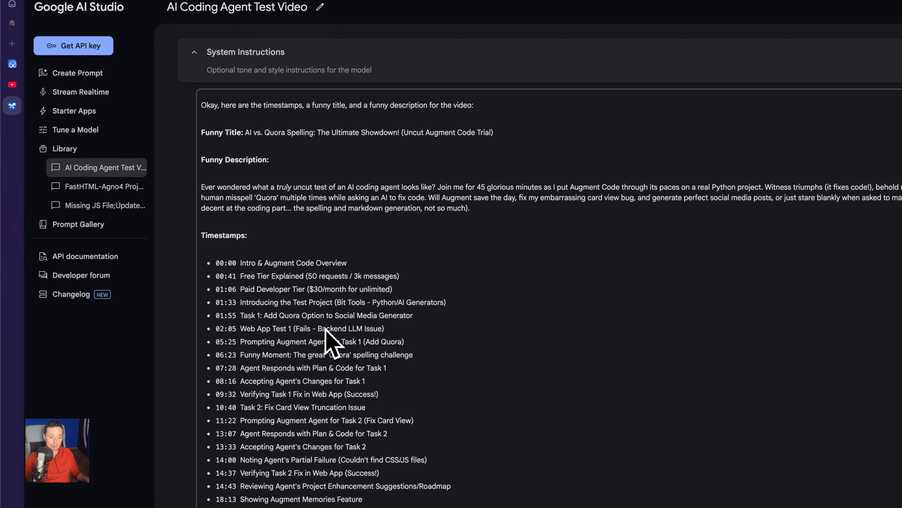
# Switch to the WEBdoze YouTube channel and open the video "Testing Augment Code AGENT: It Is That Good?" in a new tab.
pyautogui.click(12, 84)
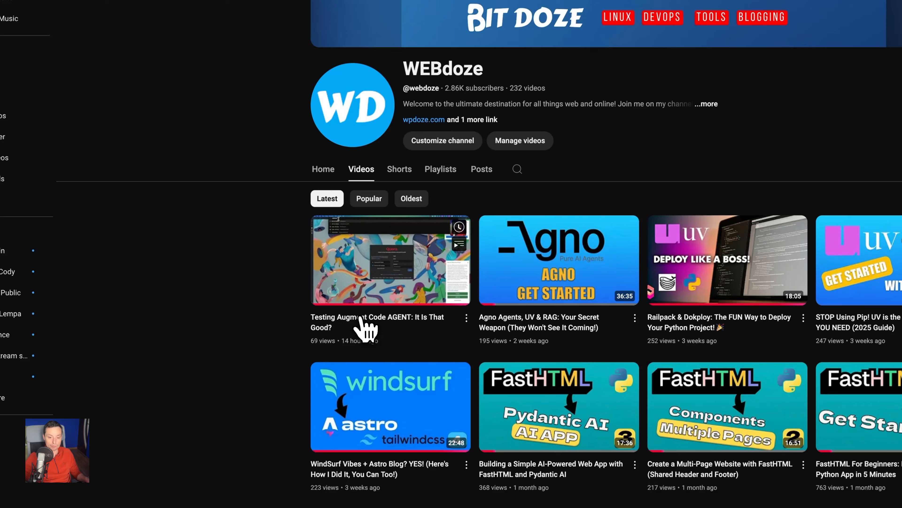
pyautogui.rightClick(396, 350)
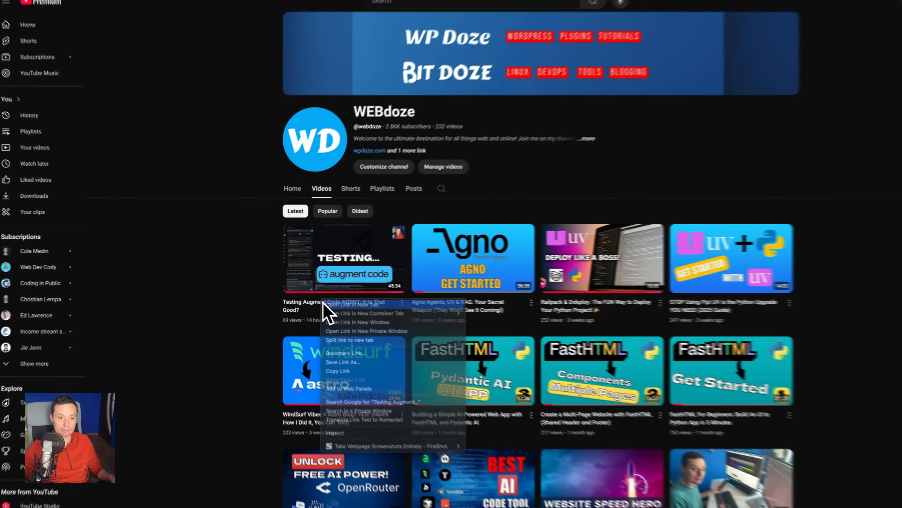
pyautogui.click(324, 304)
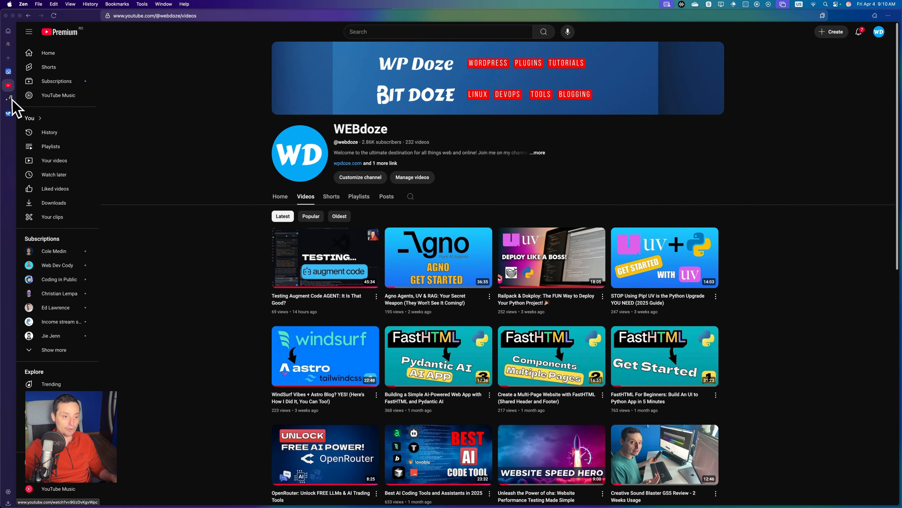
pyautogui.click(8, 100)
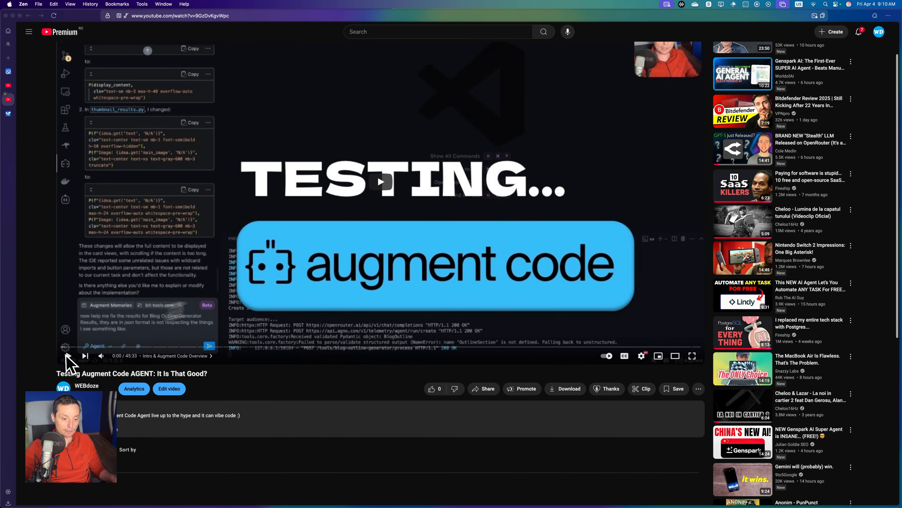
# Play the video briefly, pause it, and deny the browser access to devices on local networks.
pyautogui.scroll(-2, 199, 281)
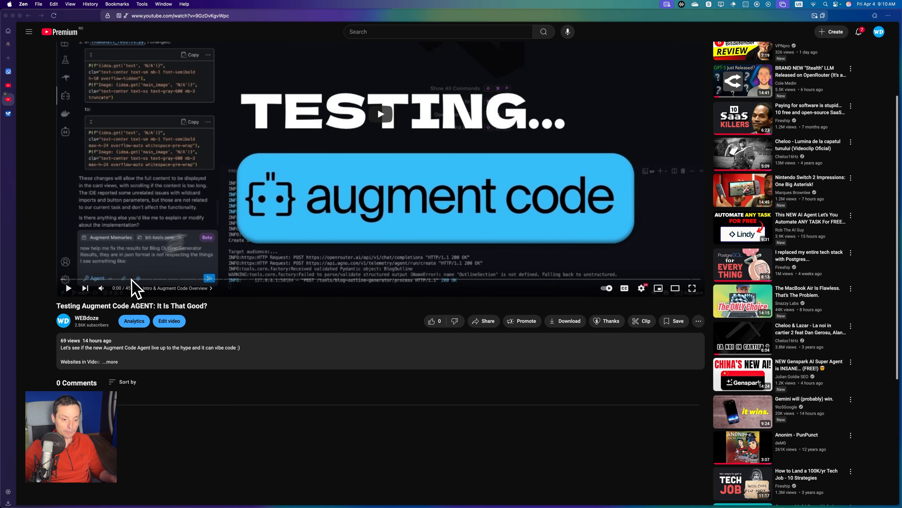
pyautogui.click(158, 254)
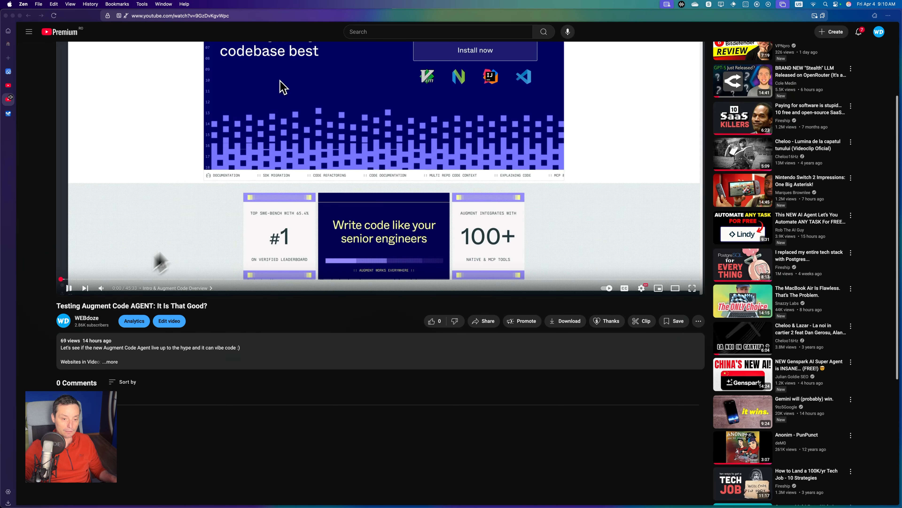
pyautogui.click(70, 289)
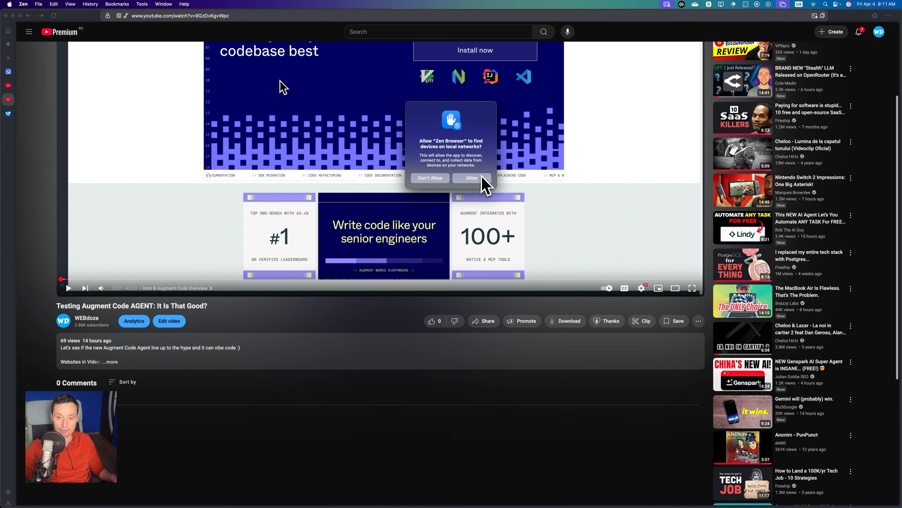
pyautogui.click(434, 177)
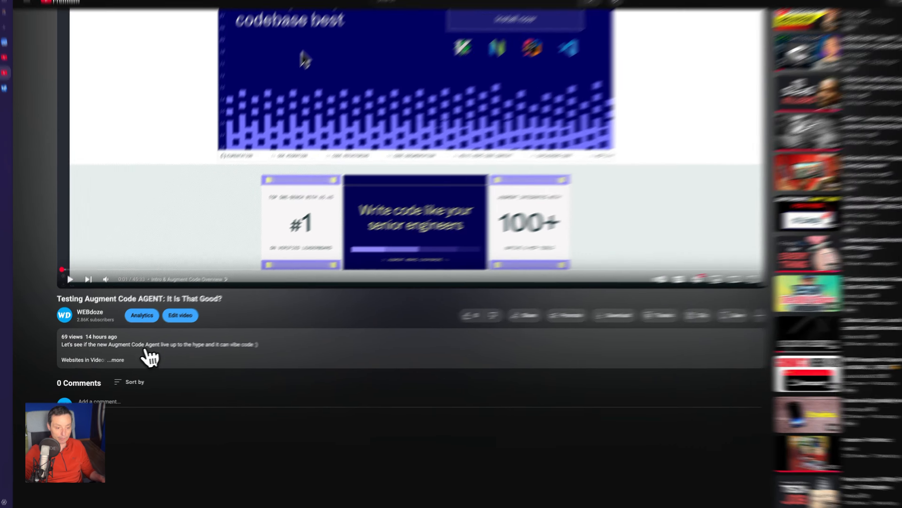
# Expand the video's description and examine its timestamps and chapters.
pyautogui.click(110, 362)
pyautogui.scroll(-7, 246, 334)
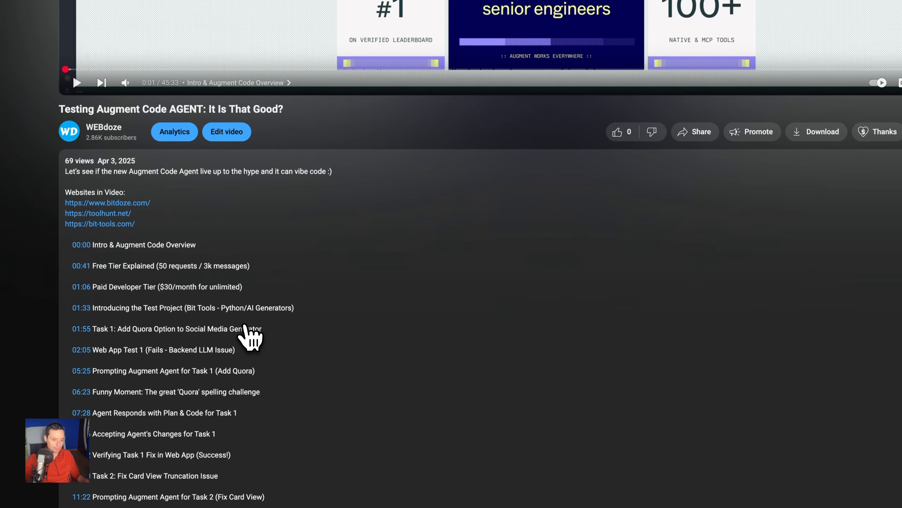
pyautogui.scroll(-9, 246, 336)
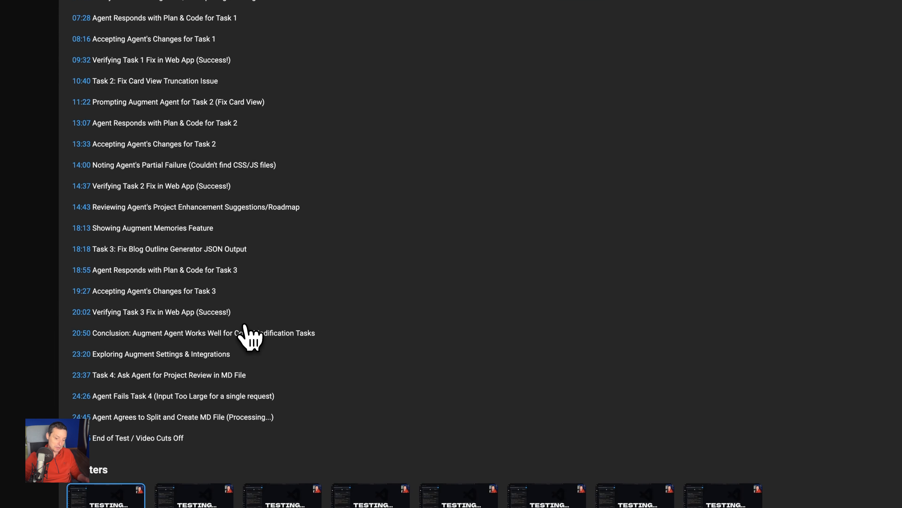
pyautogui.scroll(-3, 400, 314)
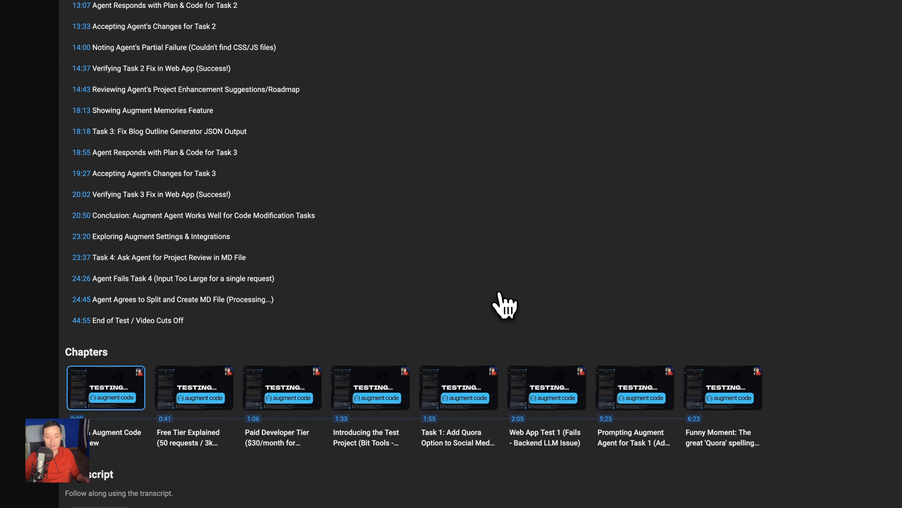
pyautogui.scroll(-2, 293, 247)
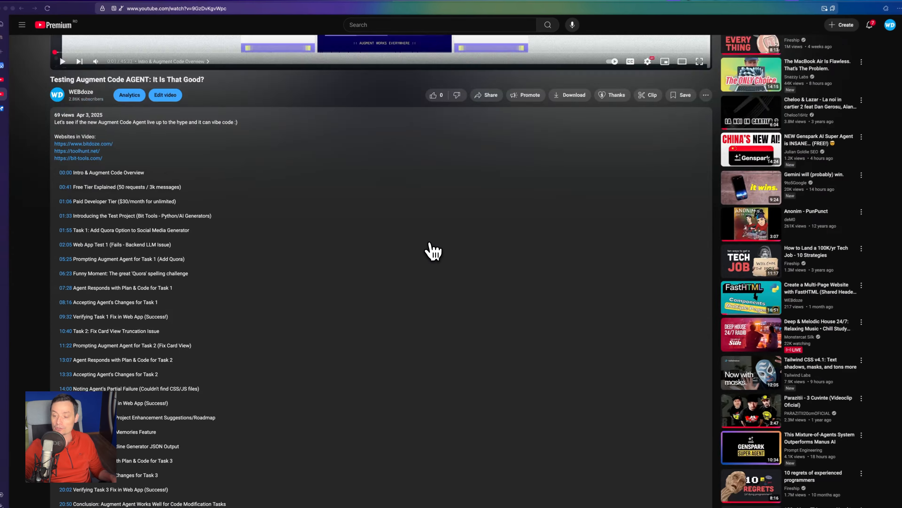
pyautogui.scroll(6, 430, 251)
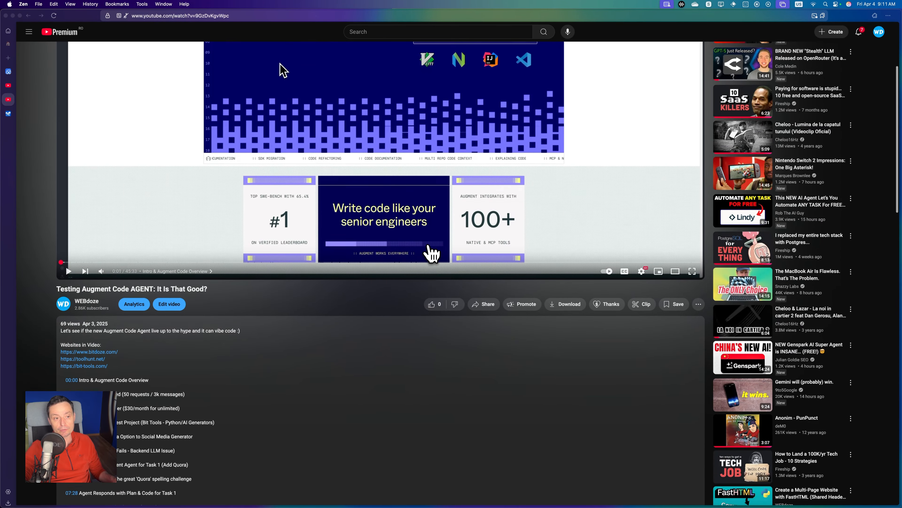
pyautogui.scroll(4, 432, 253)
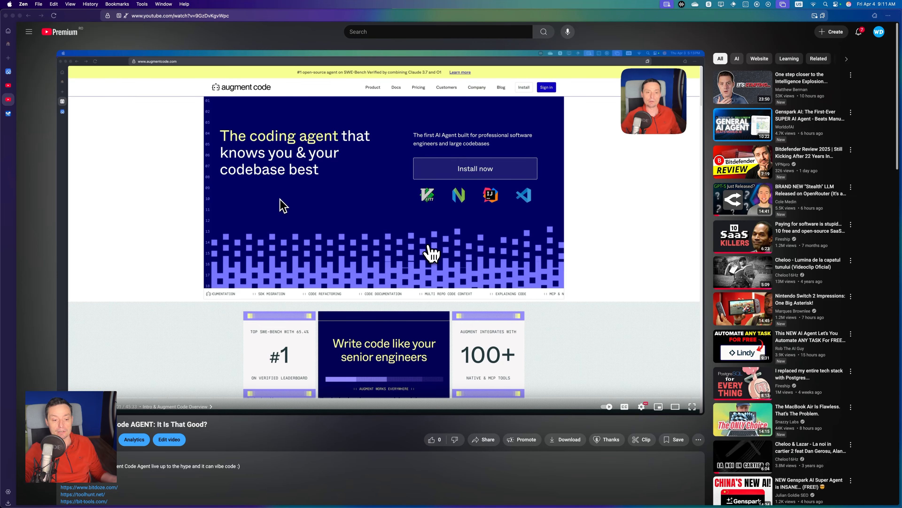
pyautogui.scroll(-1, 431, 253)
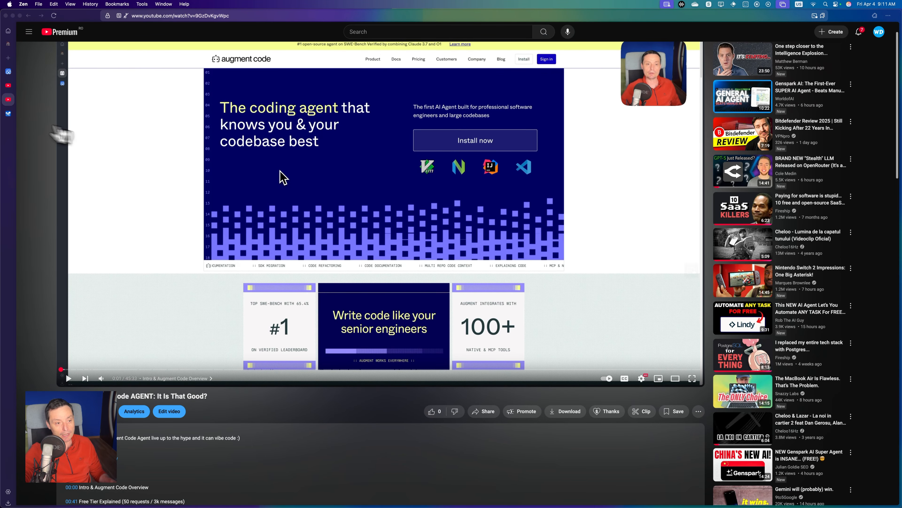
# Switch back to Google AI Studio and create a new prompt.
pyautogui.click(8, 113)
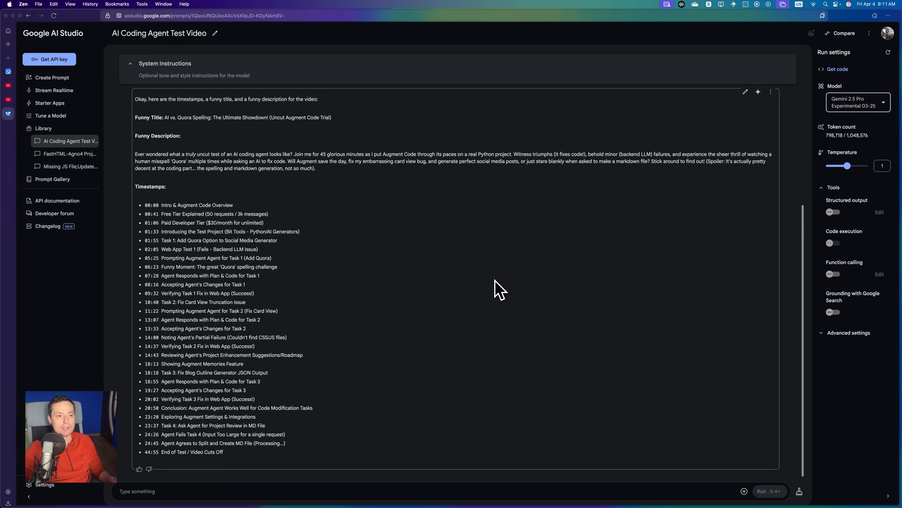
pyautogui.click(62, 79)
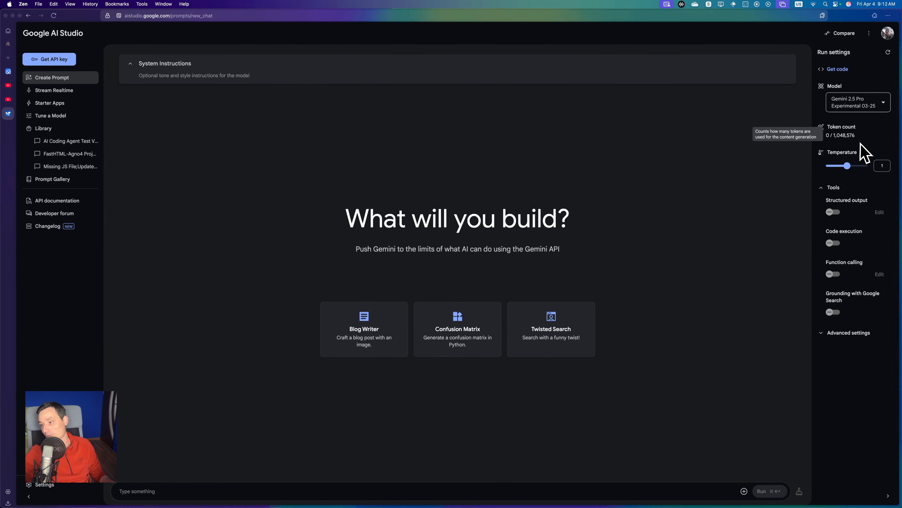
# Try a temperature of 0.2 and restore it to 1, and switch structured output on and back off.
pyautogui.moveTo(870, 103)
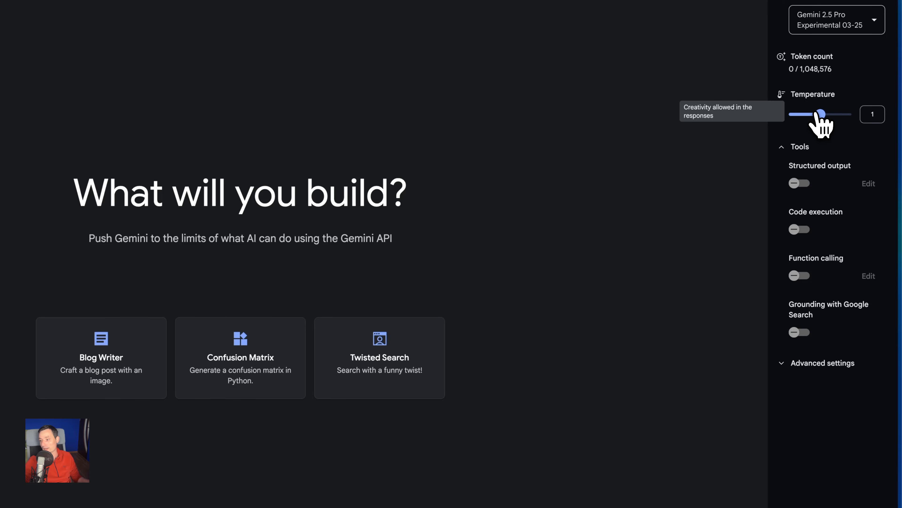
pyautogui.moveTo(816, 113); pyautogui.dragTo(791, 127)
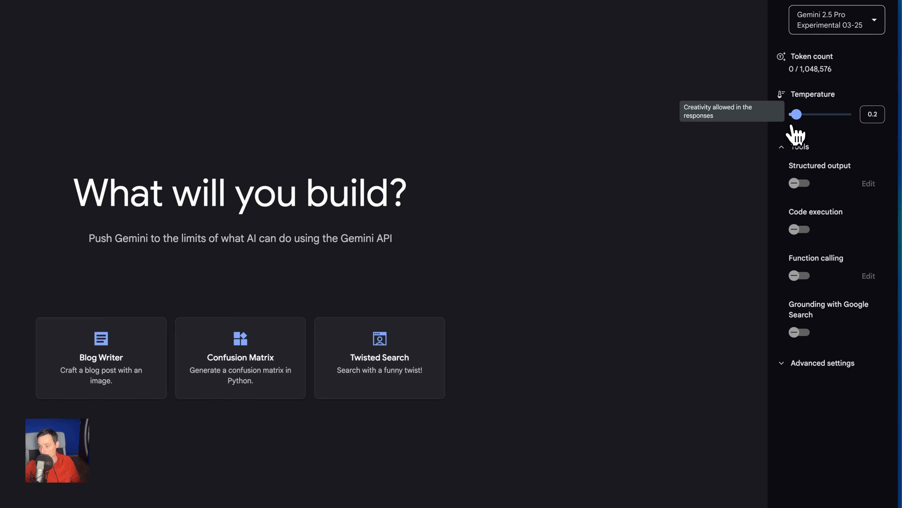
pyautogui.moveTo(791, 125); pyautogui.dragTo(819, 132)
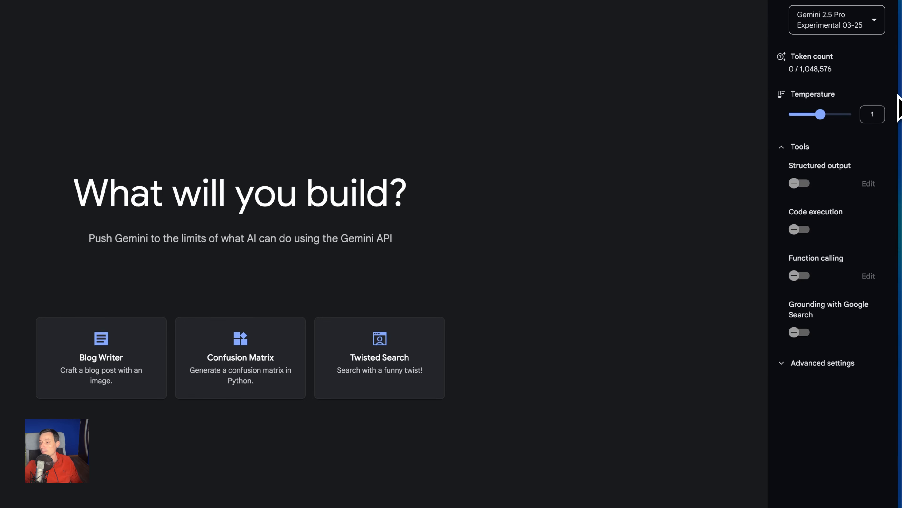
pyautogui.click(802, 183)
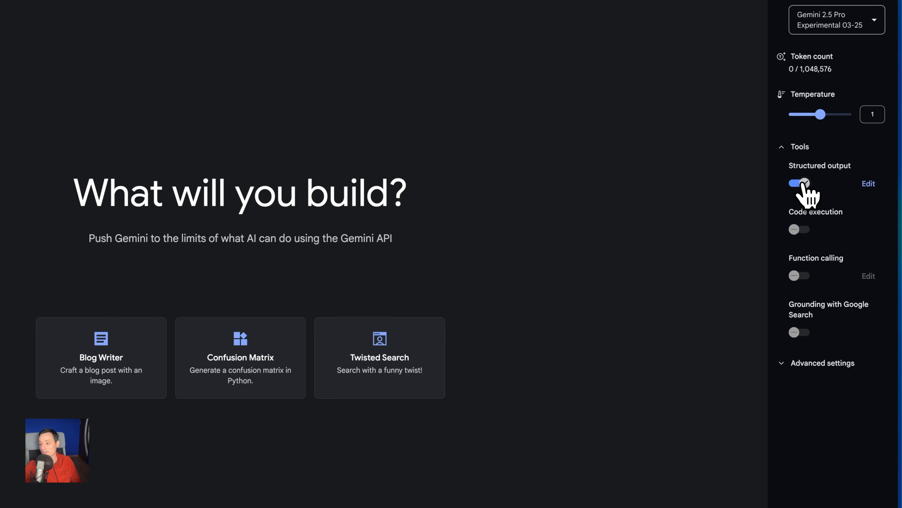
pyautogui.click(802, 184)
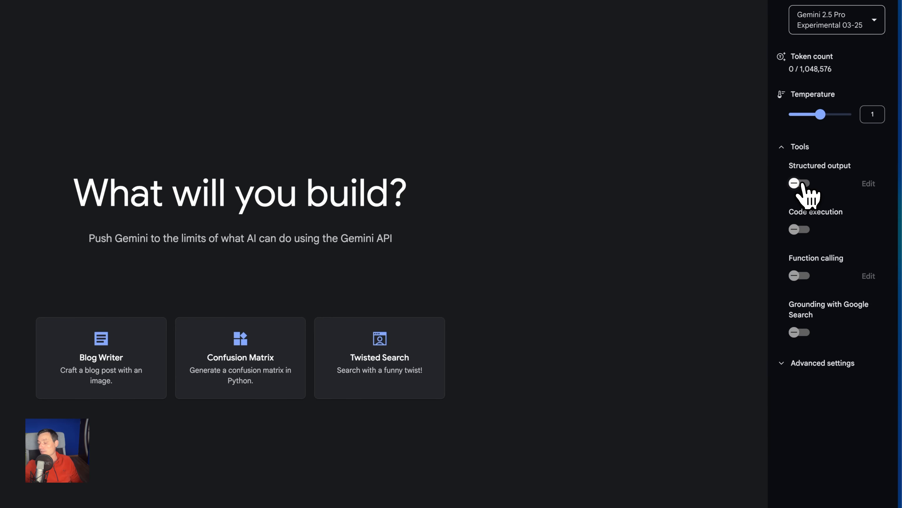
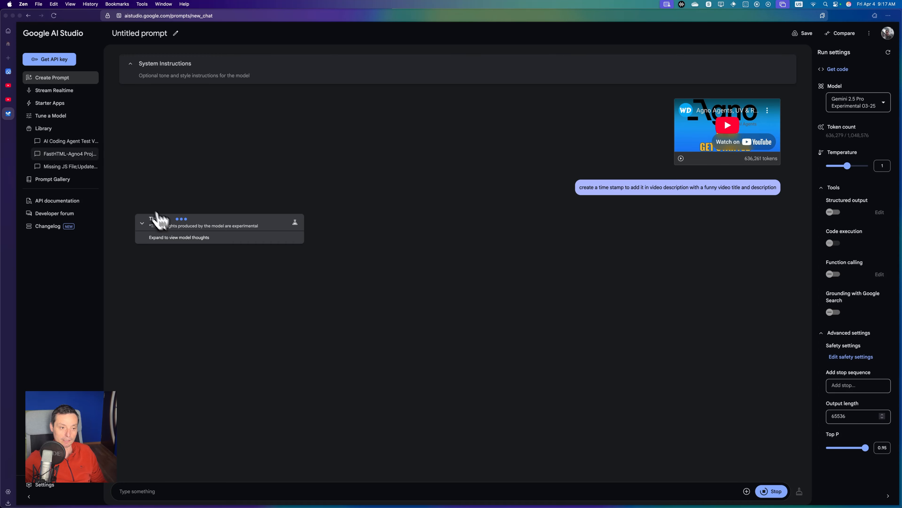
# Switch to the Bit Tools YouTube Script Generator results and review the generated script and its compelling hooks.
pyautogui.click(9, 71)
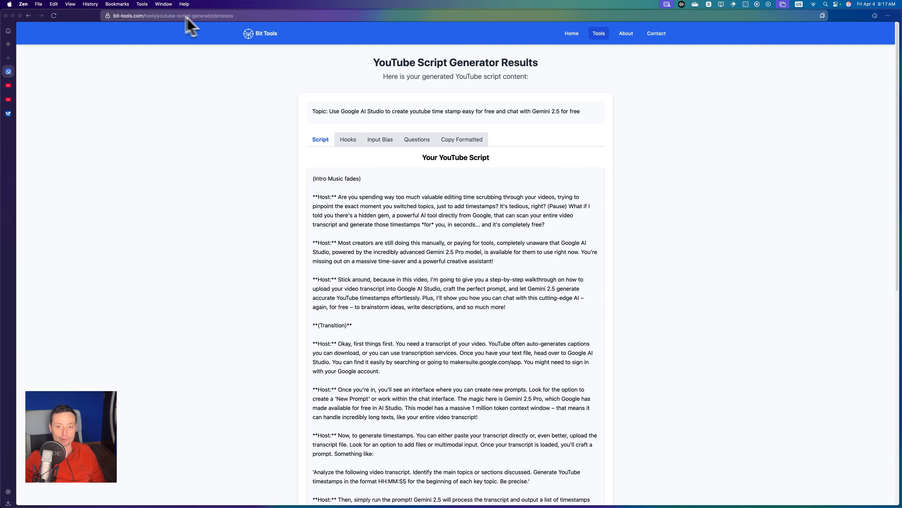
pyautogui.scroll(-1, 414, 195)
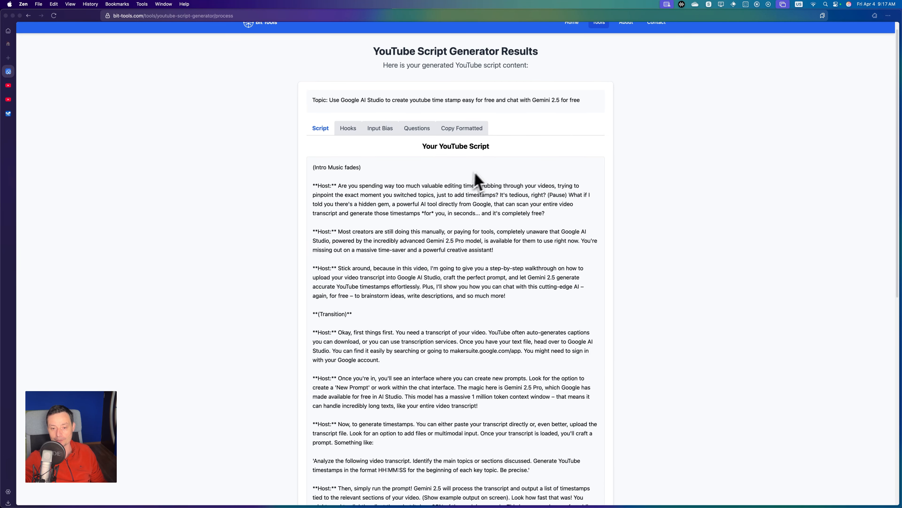
pyautogui.scroll(-4, 469, 196)
pyautogui.click(350, 85)
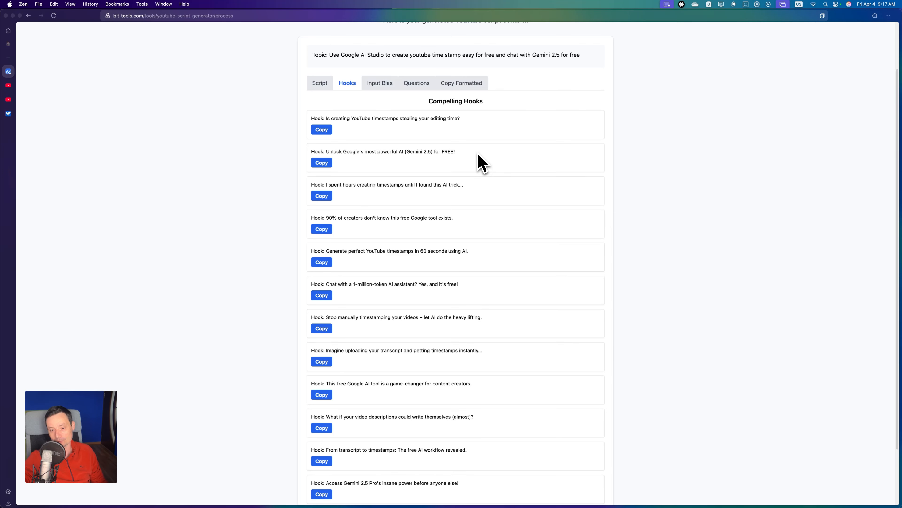
# Review the script generator's remaining hooks, input bias statements, open loop questions and complete formatted output.
pyautogui.scroll(-5, 490, 172)
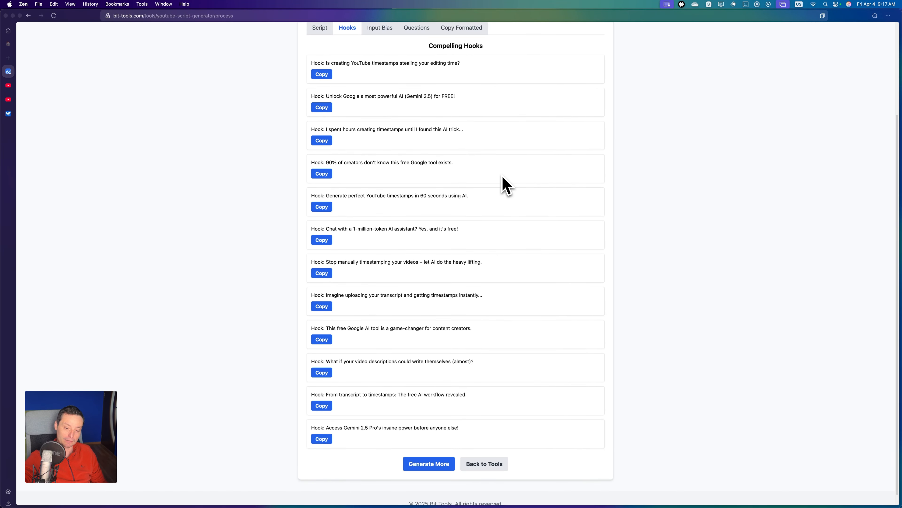
pyautogui.scroll(10, 449, 278)
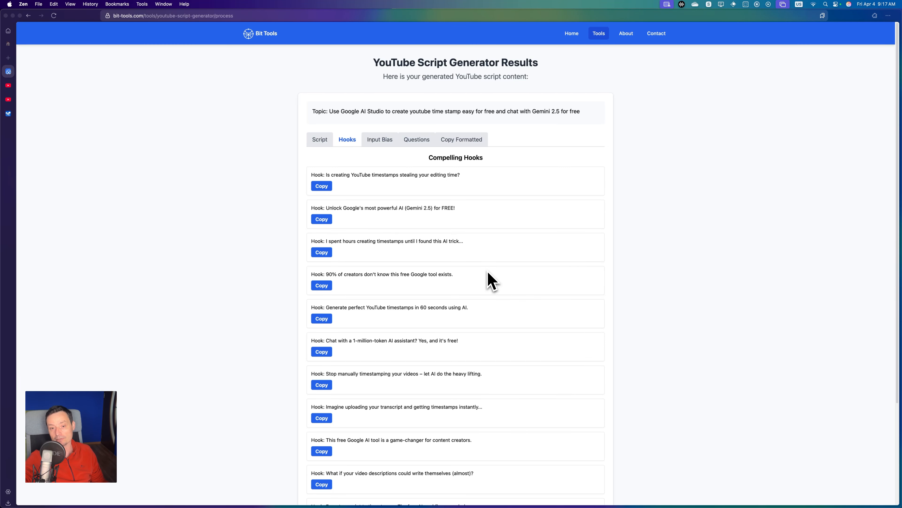
pyautogui.click(381, 142)
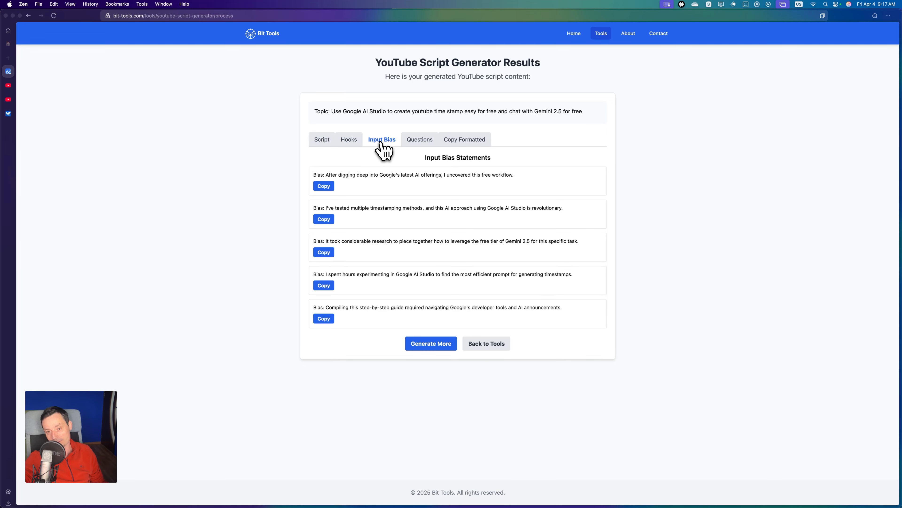
pyautogui.click(418, 141)
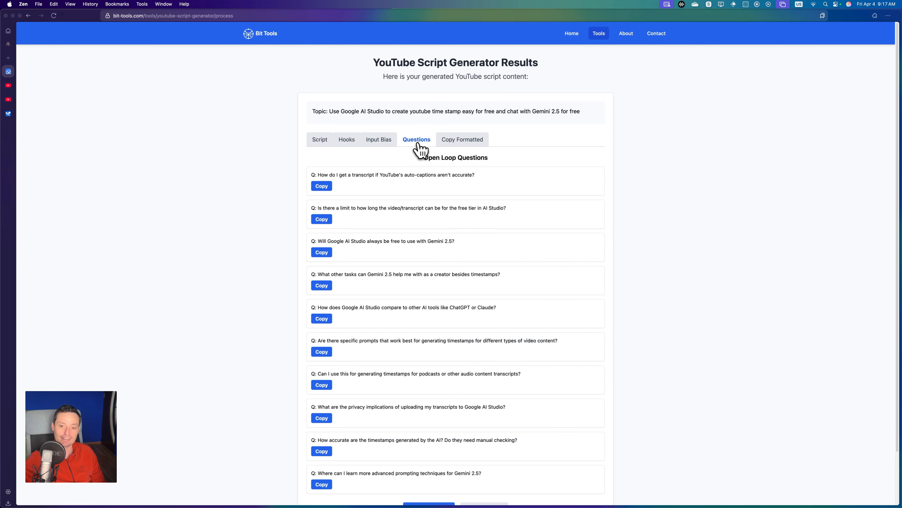
pyautogui.click(476, 142)
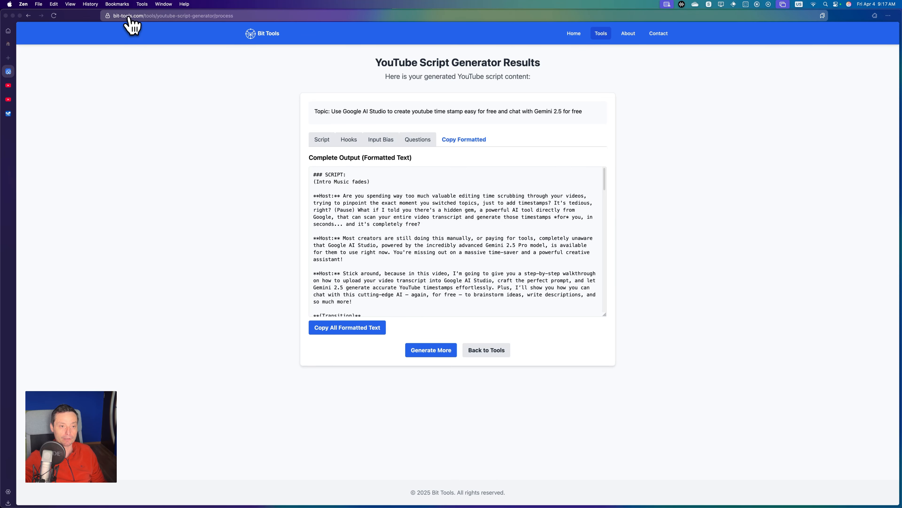
pyautogui.click(269, 34)
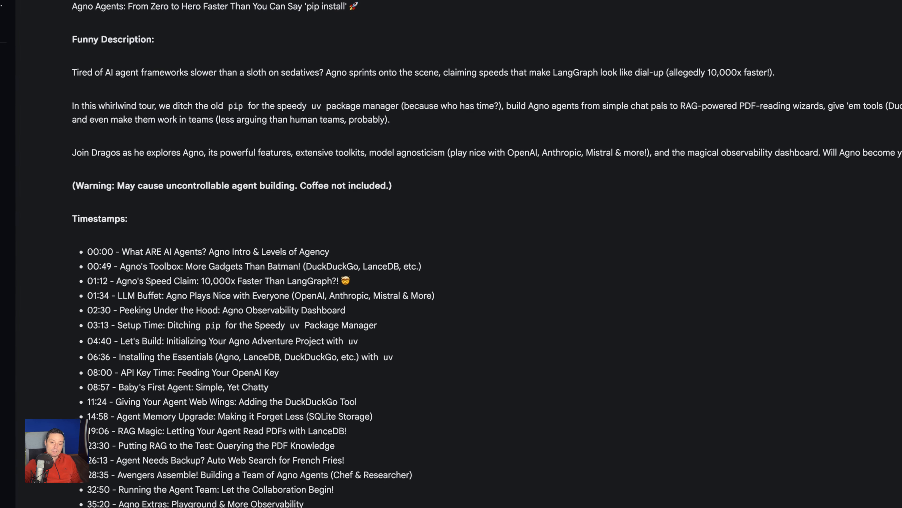
# Examine the funny title, funny description with its coffee warning, and timestamps generated for the Agno video in Google AI Studio.
pyautogui.scroll(1, 753, 106)
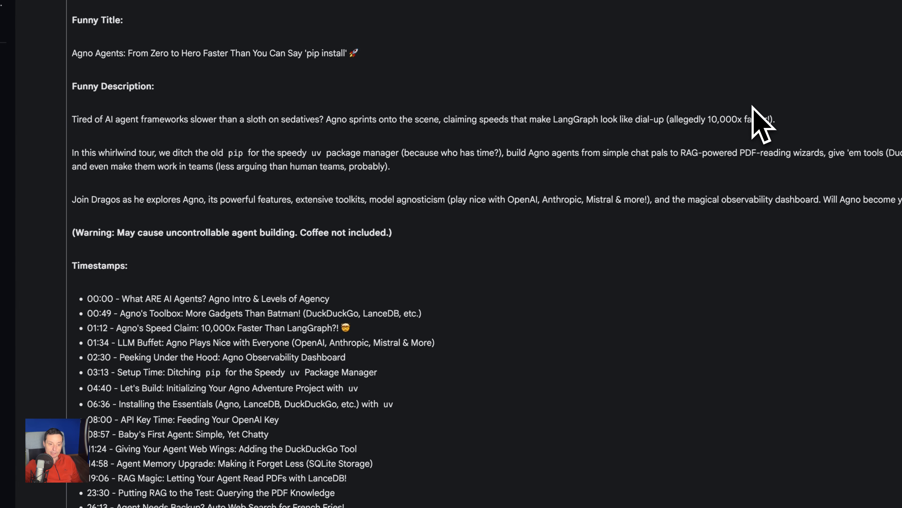
pyautogui.scroll(3, 755, 121)
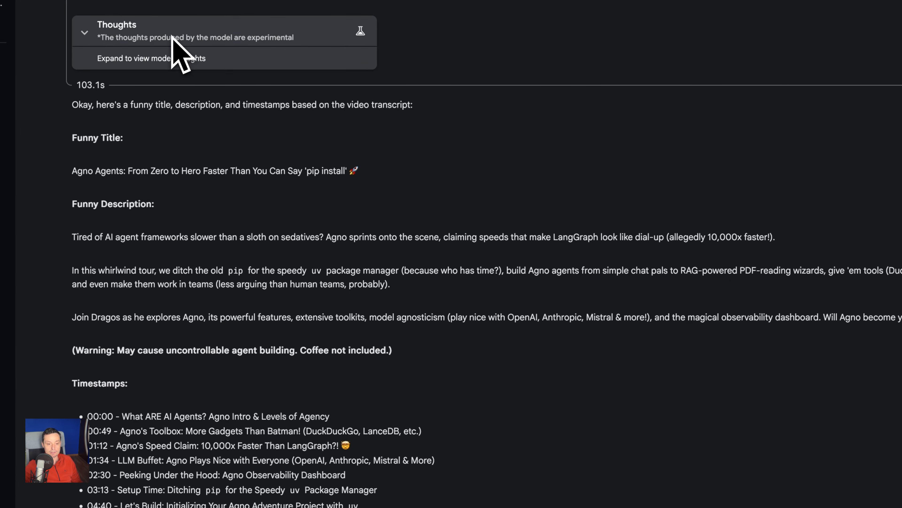
pyautogui.moveTo(83, 86)
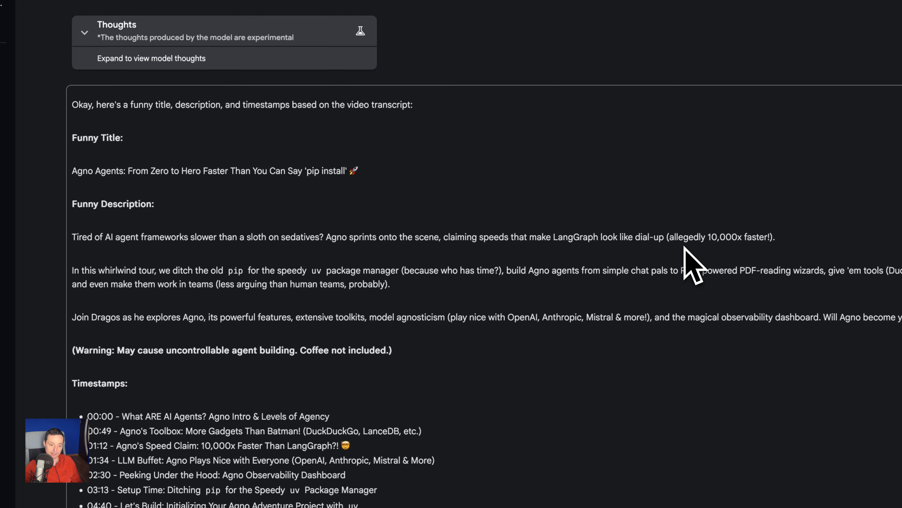
pyautogui.scroll(-2, 684, 249)
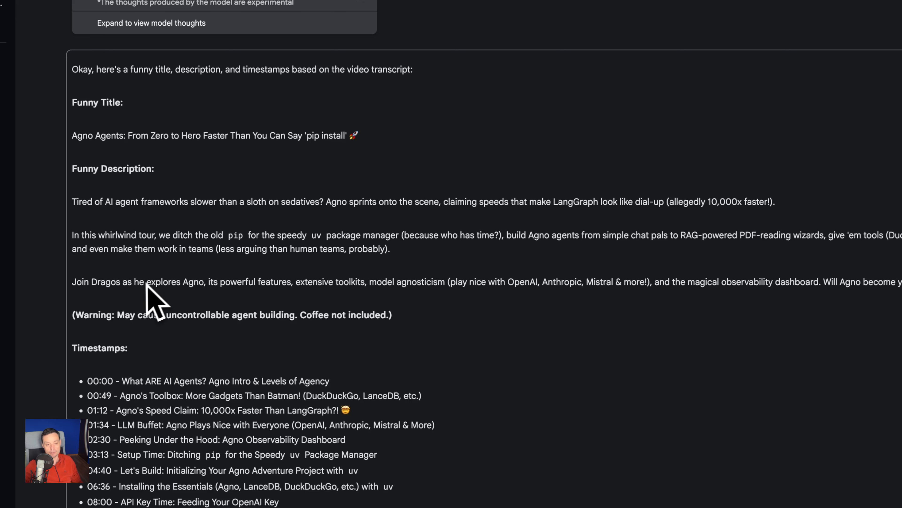
pyautogui.scroll(-3, 253, 300)
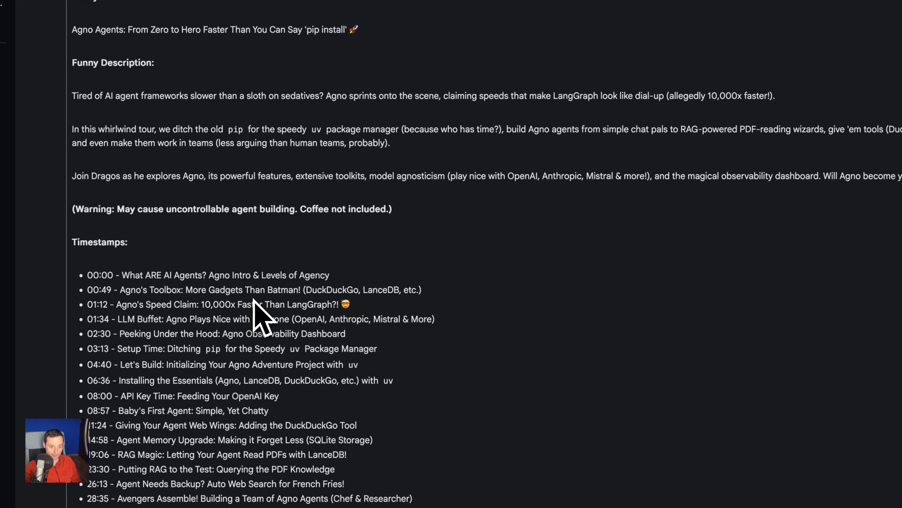
pyautogui.scroll(-1, 253, 300)
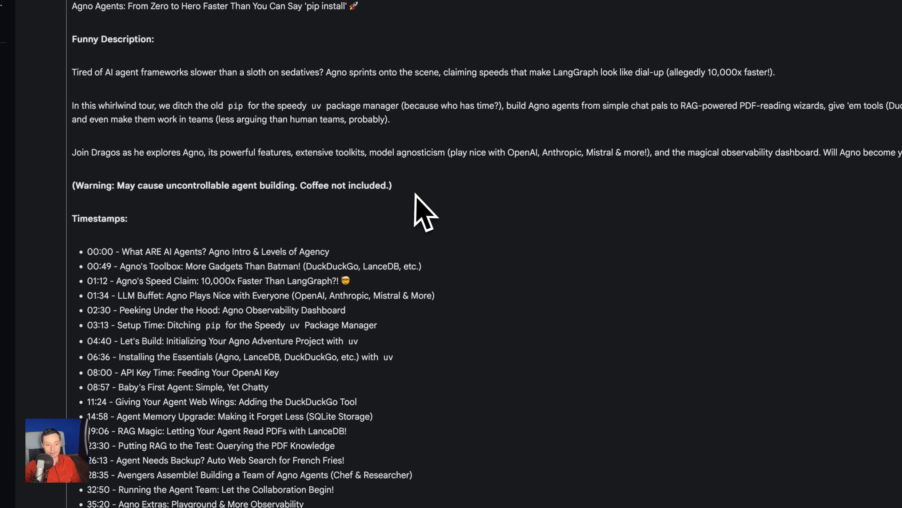
pyautogui.moveTo(413, 189); pyautogui.dragTo(84, 186)
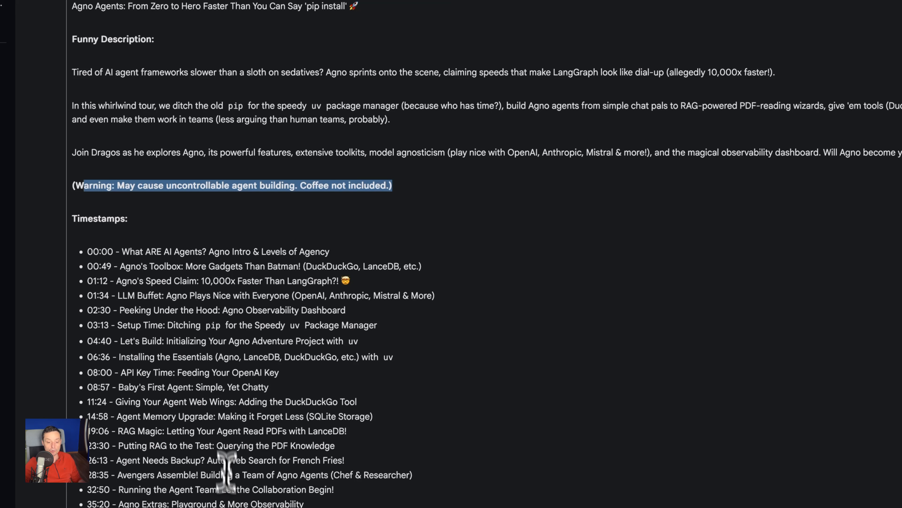
# Copy the generated timestamps and paste them below the article link in the Agno Agents video's description in YouTube Studio.
pyautogui.moveTo(223, 503); pyautogui.dragTo(75, 256)
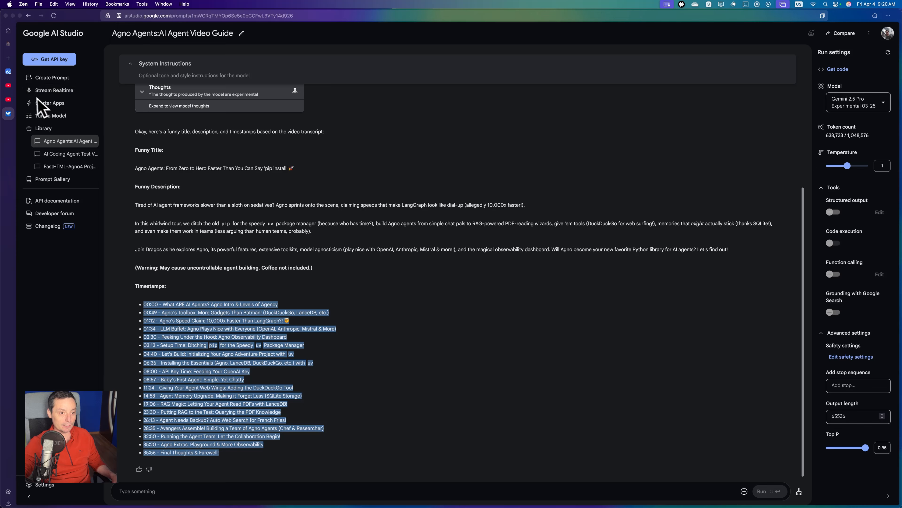
pyautogui.click(11, 86)
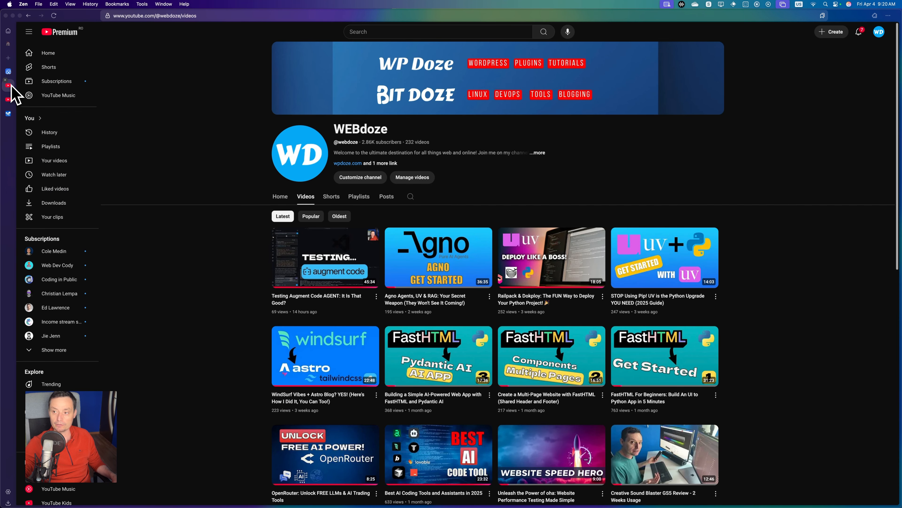
pyautogui.click(879, 32)
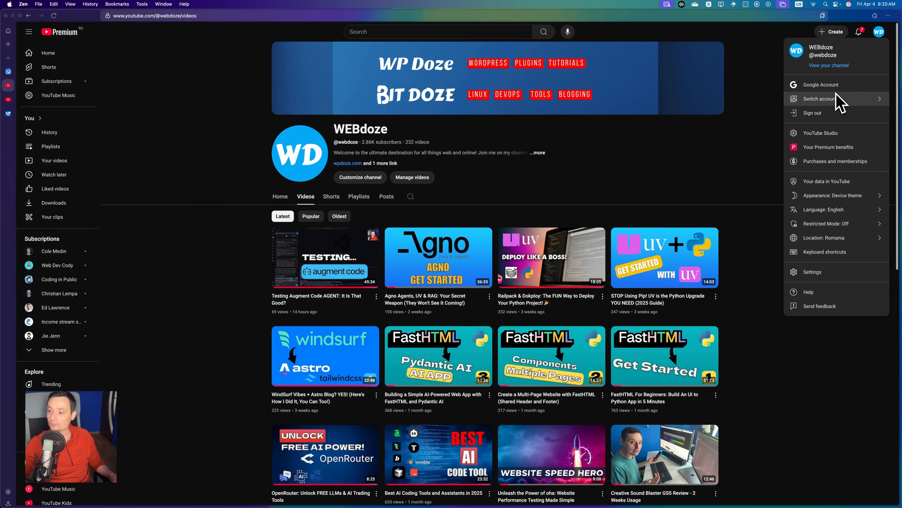
pyautogui.click(831, 133)
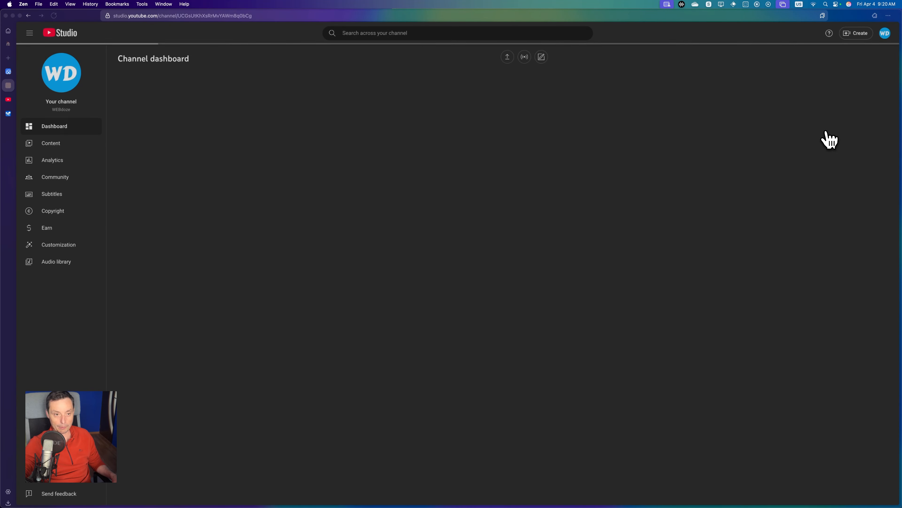
pyautogui.click(72, 149)
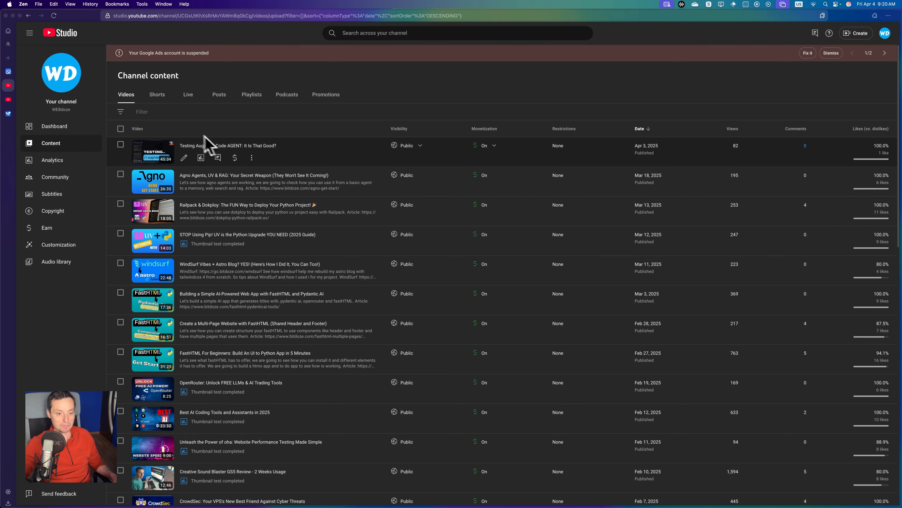
pyautogui.click(185, 187)
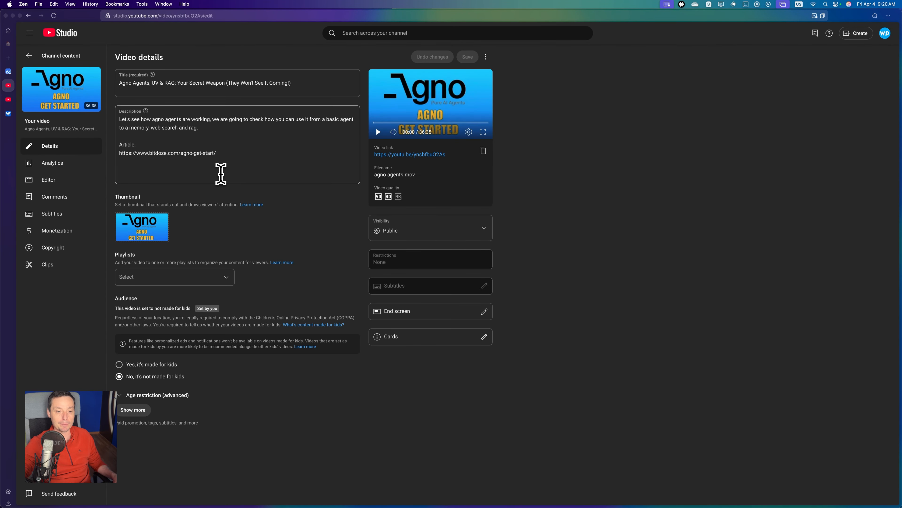
pyautogui.click(221, 173)
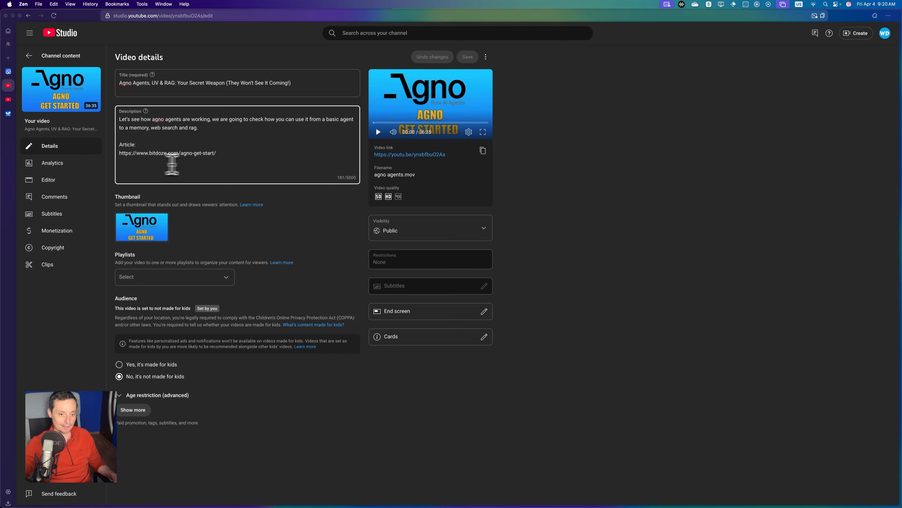
pyautogui.press('super+v')
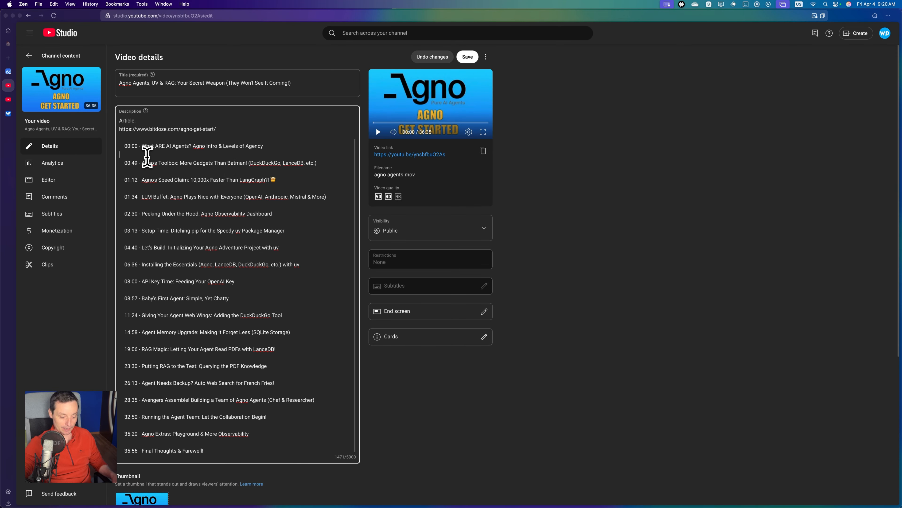
# Delete the blank lines between the timestamps in the description so that the entries from 00:00 to 35:56 follow one another.
pyautogui.press('BackSpace')
pyautogui.click(153, 171)
pyautogui.press('BackSpace')
pyautogui.click(149, 186)
pyautogui.press('BackSpace')
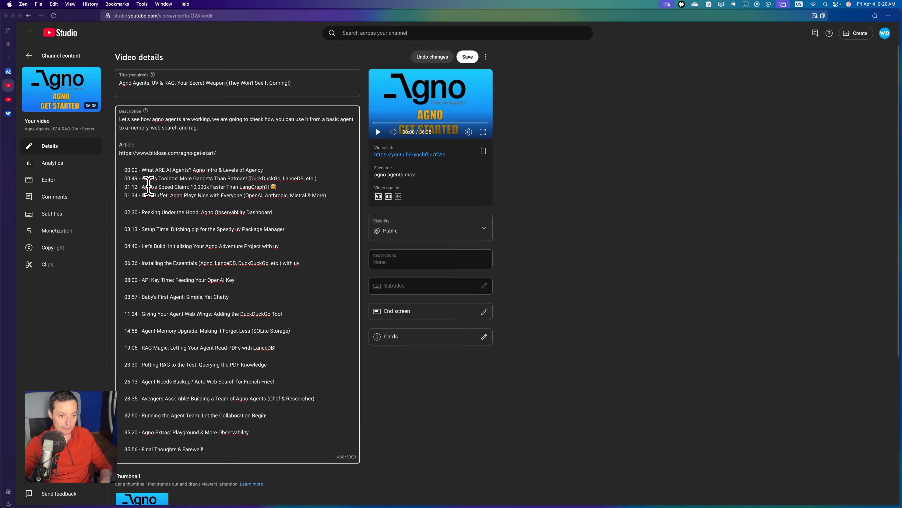
pyautogui.click(141, 200)
pyautogui.press('BackSpace')
pyautogui.click(135, 220)
pyautogui.press('BackSpace')
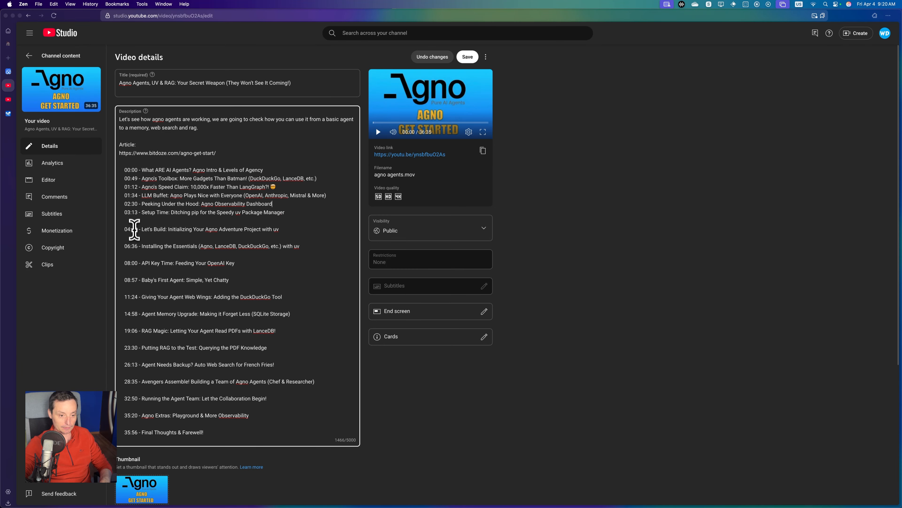
pyautogui.click(135, 229)
pyautogui.press('BackSpace')
pyautogui.click(135, 238)
pyautogui.press('BackSpace')
pyautogui.click(135, 237)
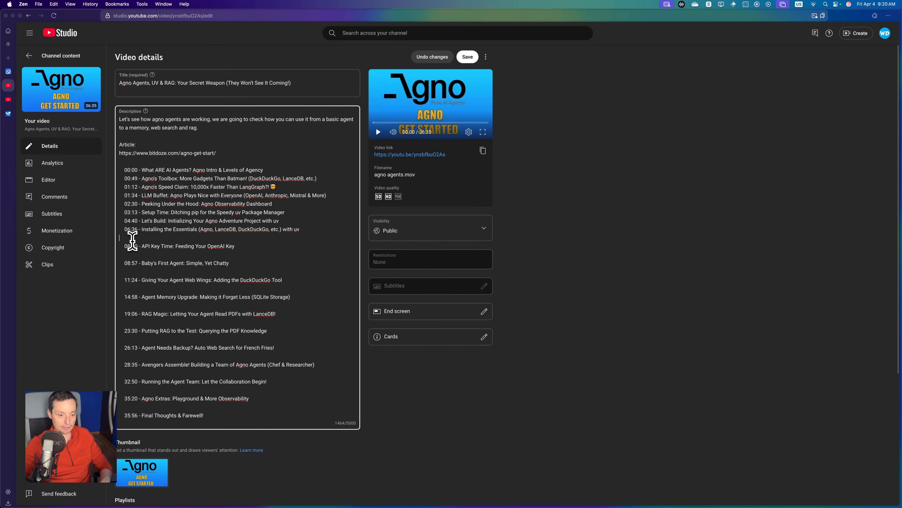
pyautogui.press('BackSpace')
pyautogui.click(134, 246)
pyautogui.press('BackSpace')
pyautogui.click(135, 254)
pyautogui.press('BackSpace')
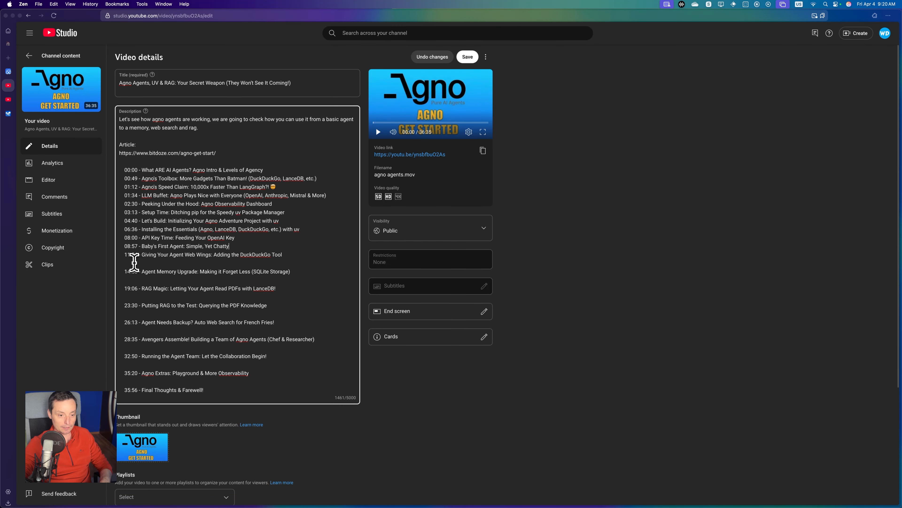
pyautogui.click(135, 263)
pyautogui.press('BackSpace')
pyautogui.click(135, 271)
pyautogui.press('BackSpace')
pyautogui.press('BackSpace')
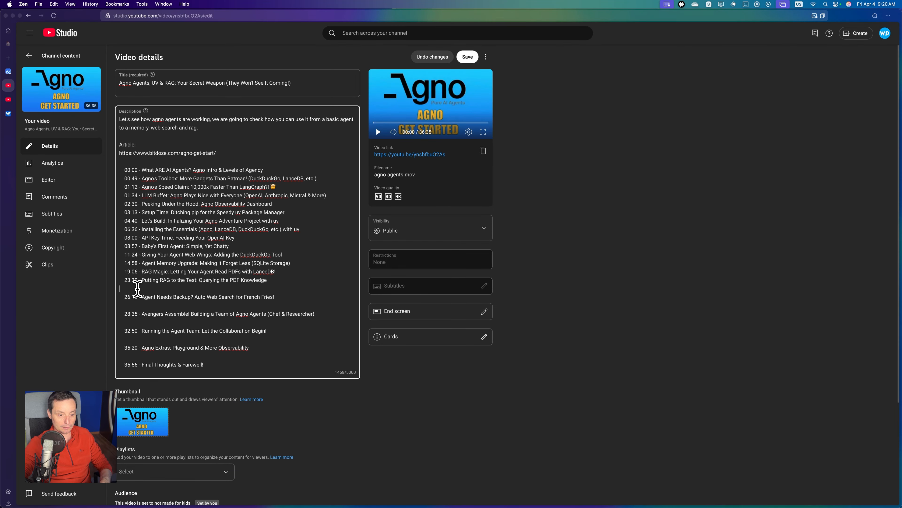
pyautogui.press('Down')
pyautogui.press('Down')
pyautogui.press('BackSpace')
pyautogui.press('Down')
pyautogui.press('Down')
pyautogui.press('BackSpace')
pyautogui.press('Down')
pyautogui.press('Down')
pyautogui.press('BackSpace')
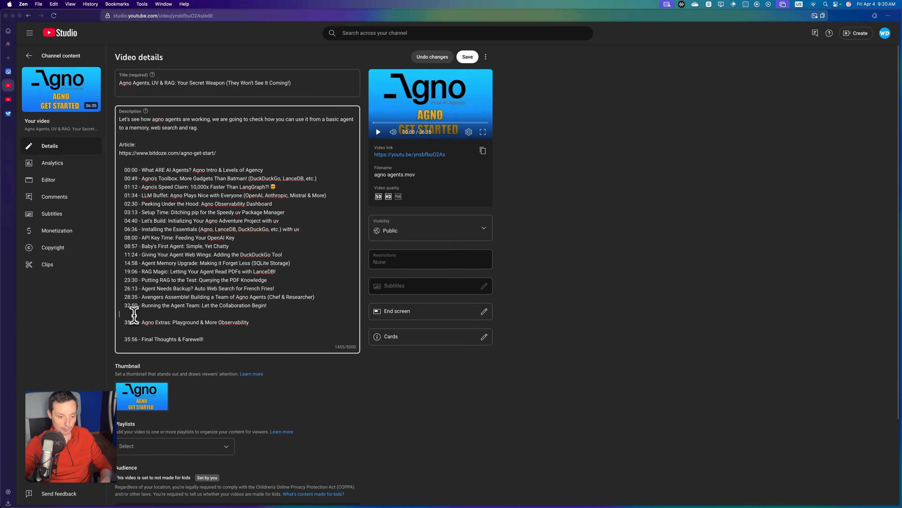
pyautogui.press('BackSpace')
pyautogui.press('Down')
pyautogui.press('Down')
pyautogui.press('BackSpace')
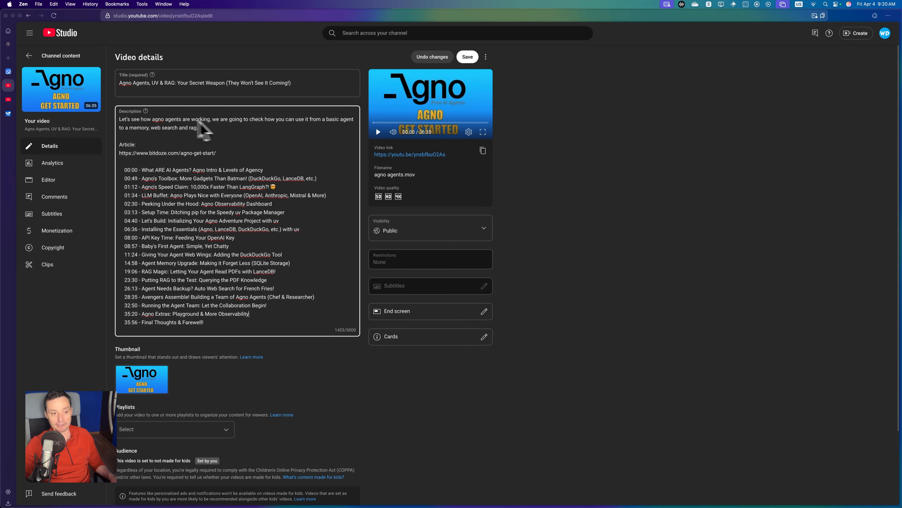
# Replace the video's title with the generated "Agno Agents: From Zero to Hero Faster Than You Can Say 'pip install' 🚀" from Google AI Studio.
pyautogui.click(10, 118)
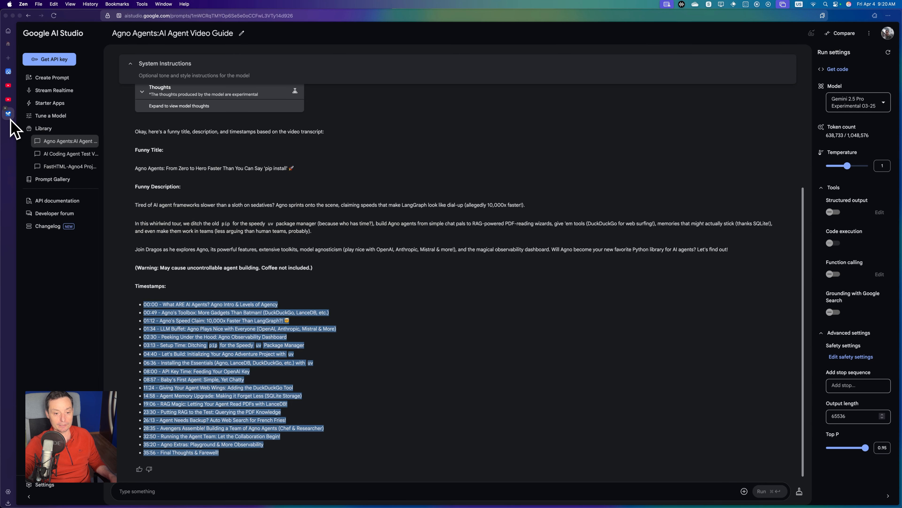
pyautogui.moveTo(295, 172); pyautogui.dragTo(134, 170)
pyautogui.press('super+c')
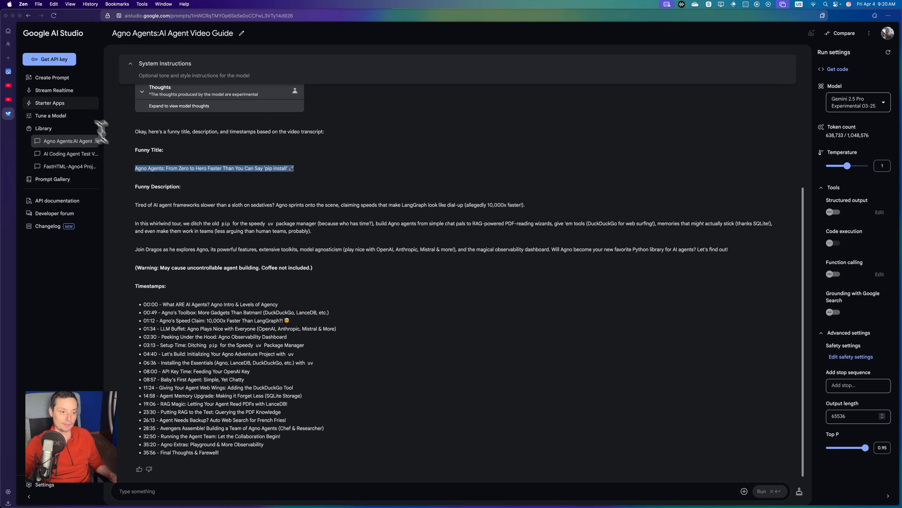
pyautogui.click(8, 101)
pyautogui.click(9, 86)
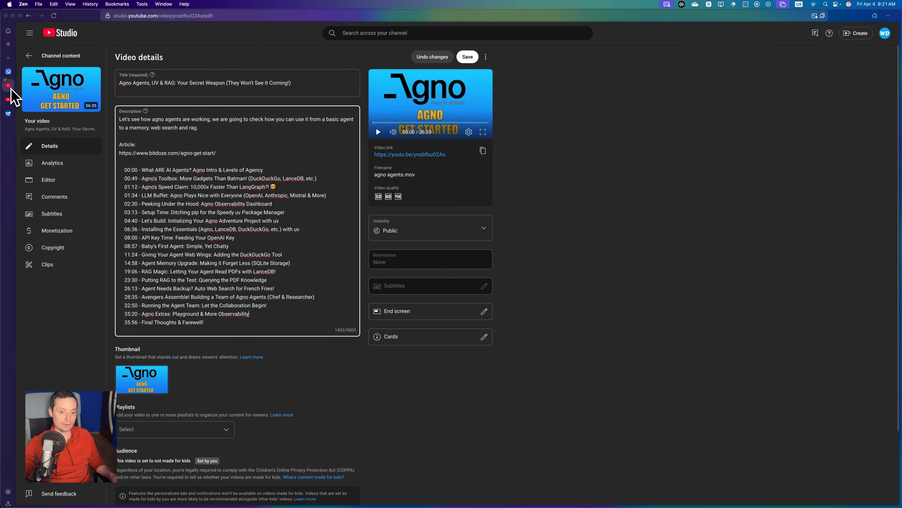
pyautogui.tripleClick(160, 83)
pyautogui.press('super+v')
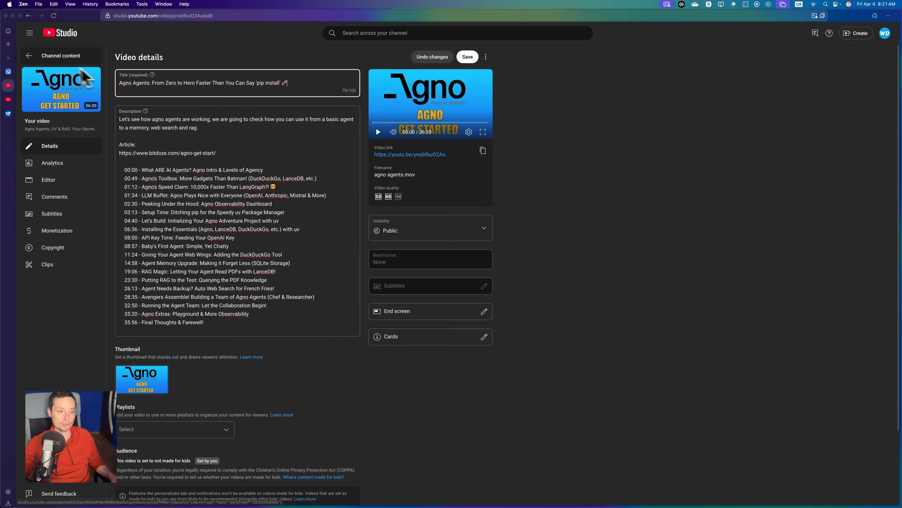
# Try to leave the YouTube Studio video details without saving, and return to the generated response in Google AI Studio.
pyautogui.click(8, 114)
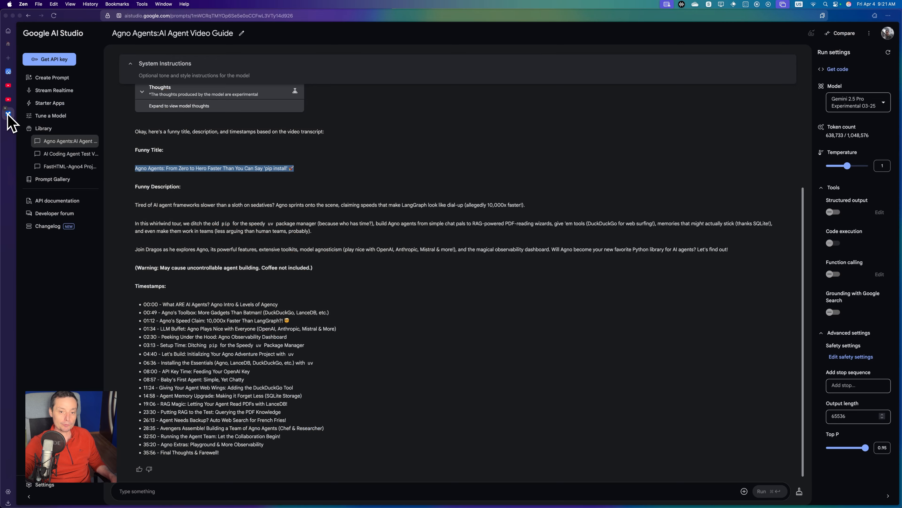
pyautogui.press('super+q')
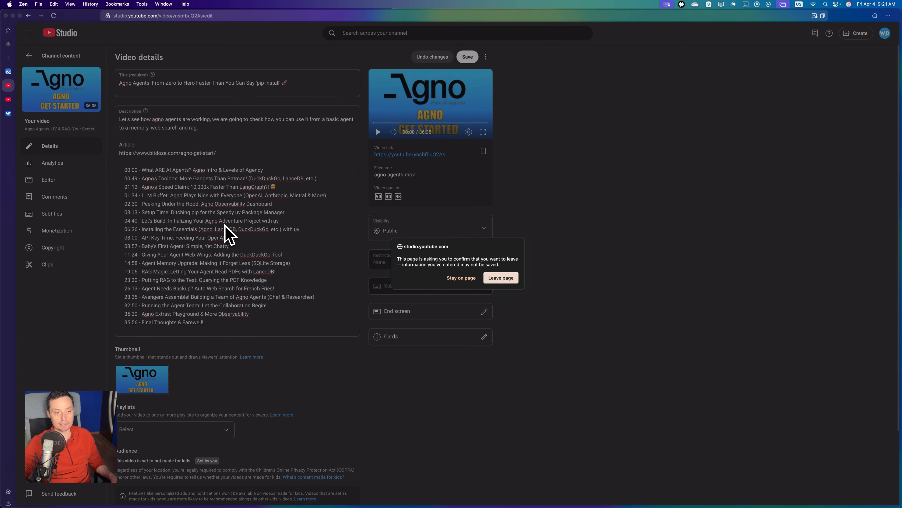
pyautogui.click(8, 114)
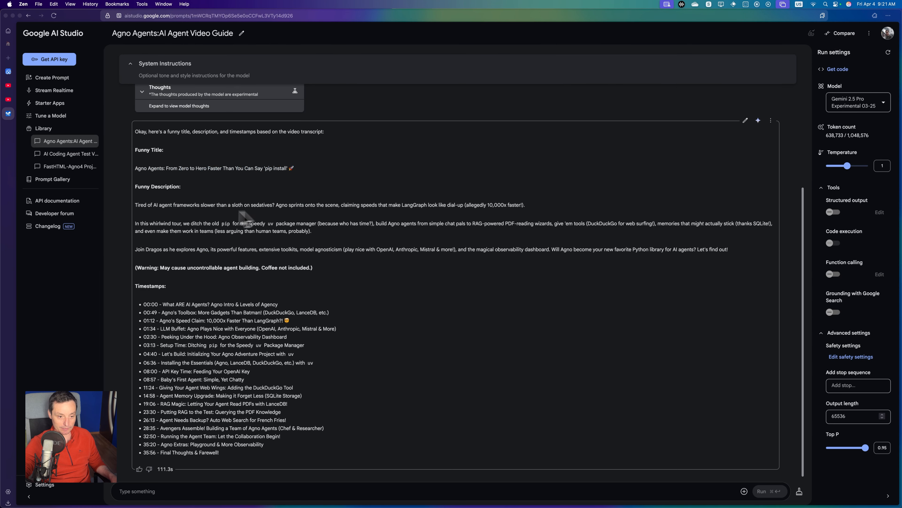
# Copy the generated funny description from Google AI Studio and paste it over the introductory text above the article link in YouTube Studio.
pyautogui.moveTo(137, 209); pyautogui.dragTo(361, 279)
pyautogui.press('super+c')
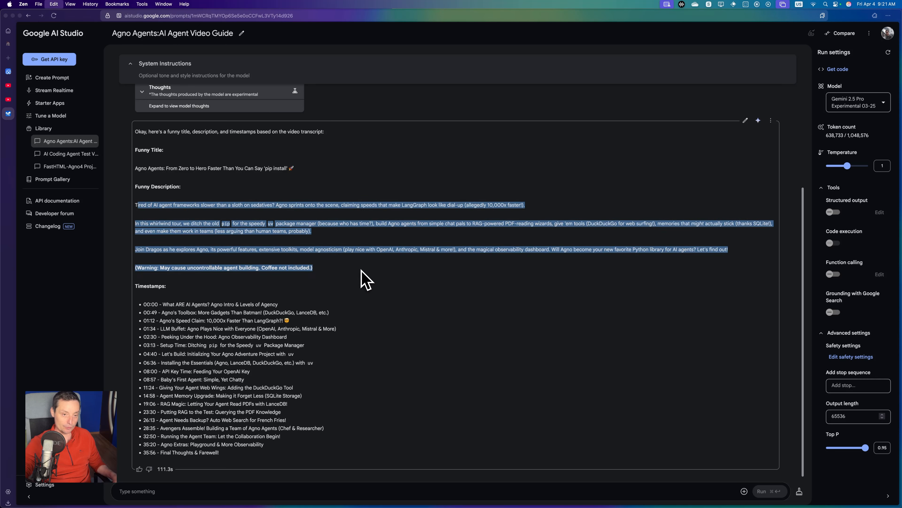
pyautogui.click(7, 99)
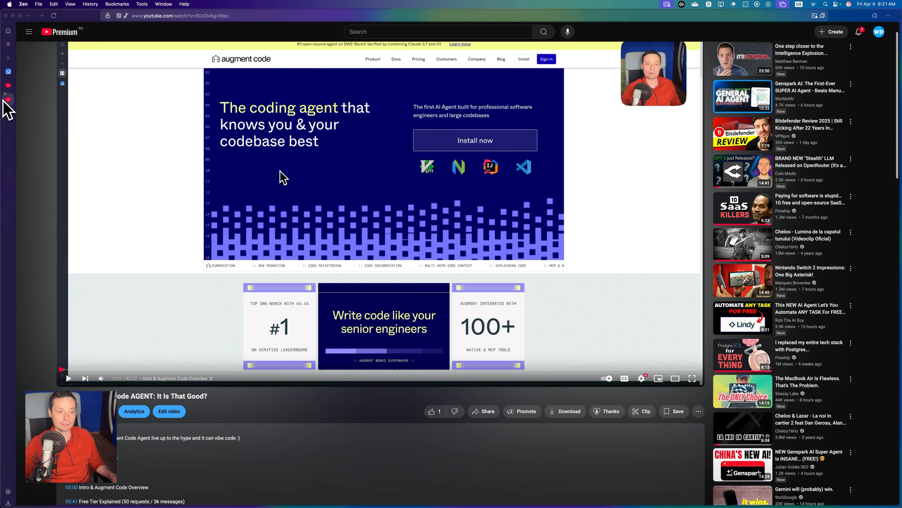
pyautogui.click(8, 85)
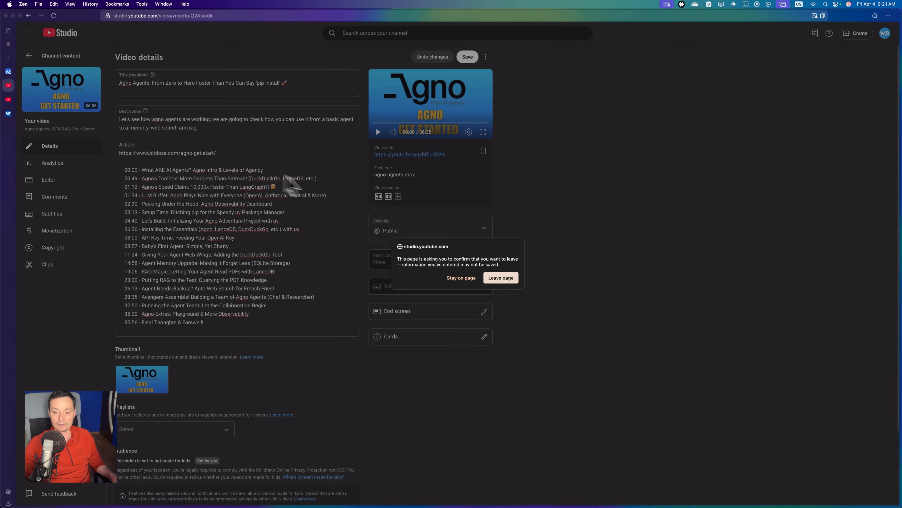
pyautogui.click(461, 277)
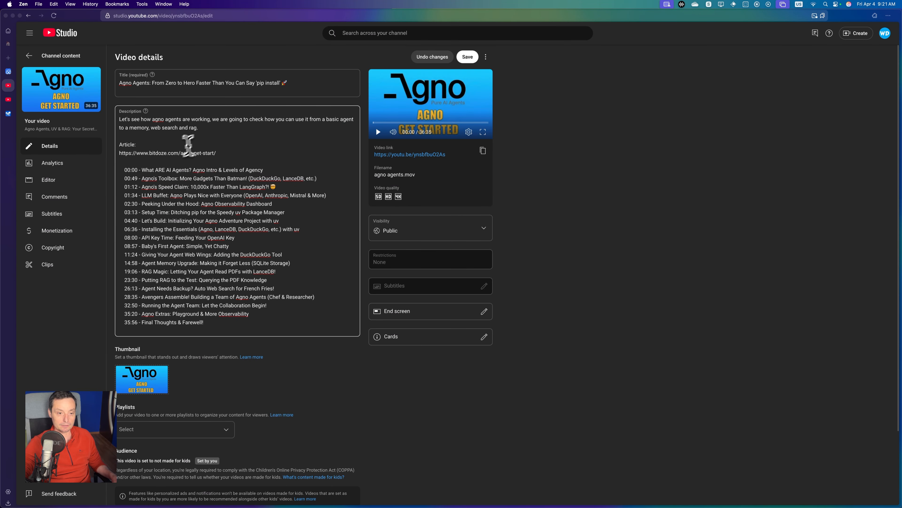
pyautogui.moveTo(198, 127); pyautogui.dragTo(107, 122)
pyautogui.press('super+v')
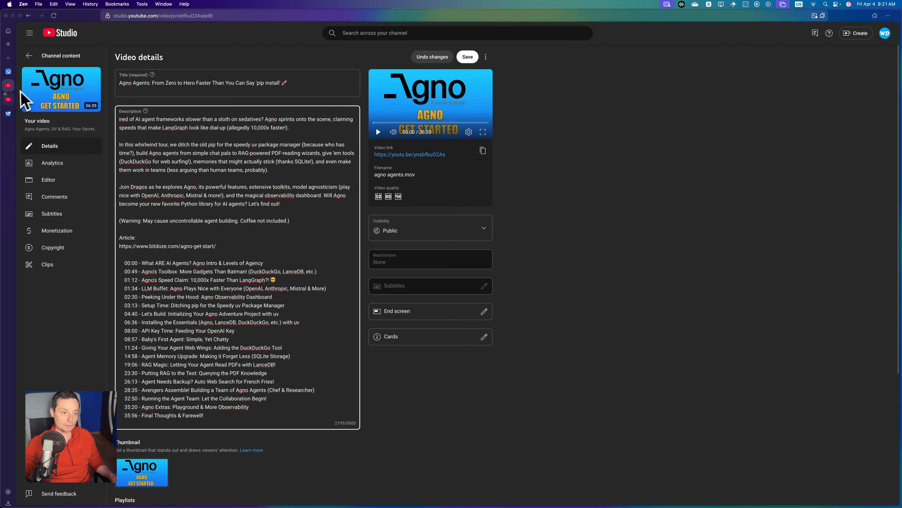
# Correct the pasted description by adding the missing "T" to "Tired" and replacing the presenter's name after "Join" with "me".
pyautogui.click(8, 113)
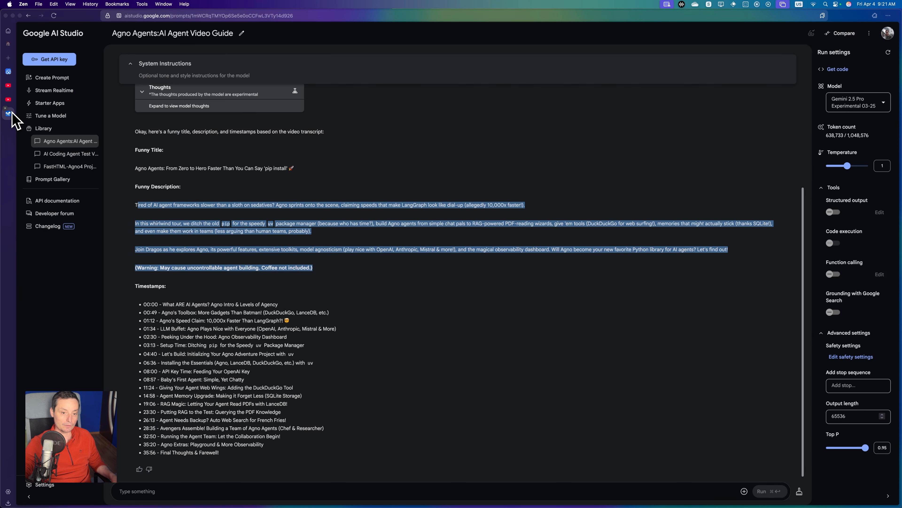
pyautogui.click(8, 99)
pyautogui.click(8, 85)
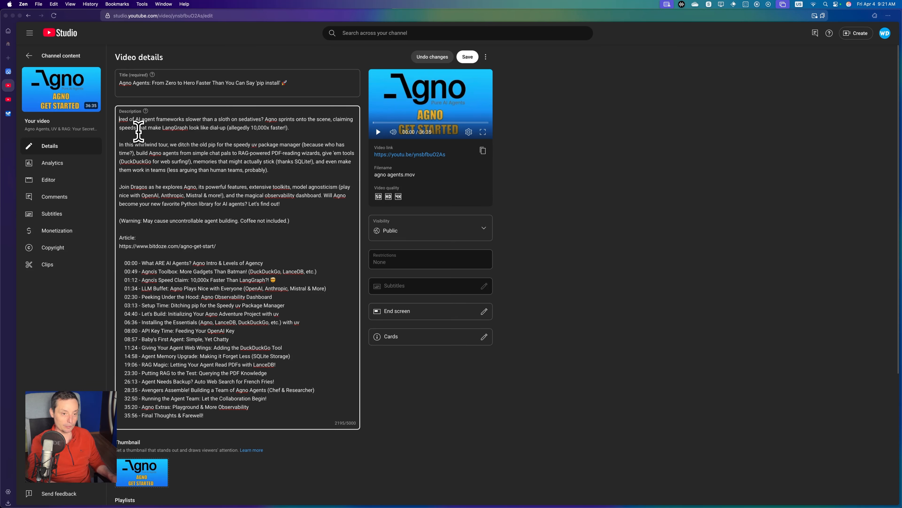
pyautogui.write('T')
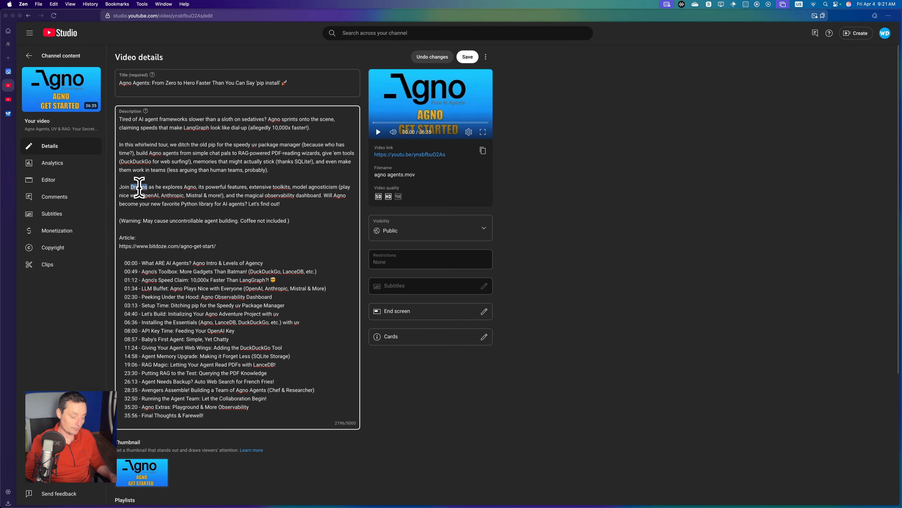
pyautogui.write('me')
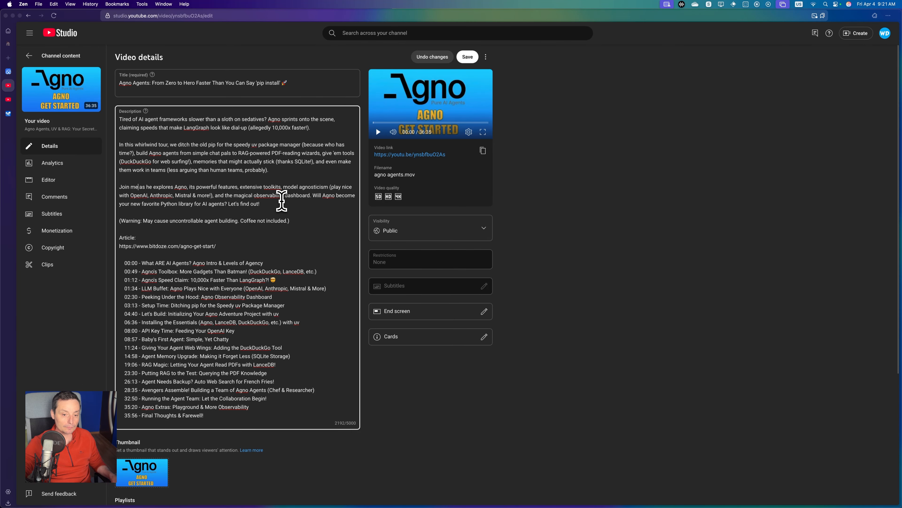
# Review the whole description and save the changes to the video details.
pyautogui.click(178, 229)
pyautogui.scroll(-5, 179, 231)
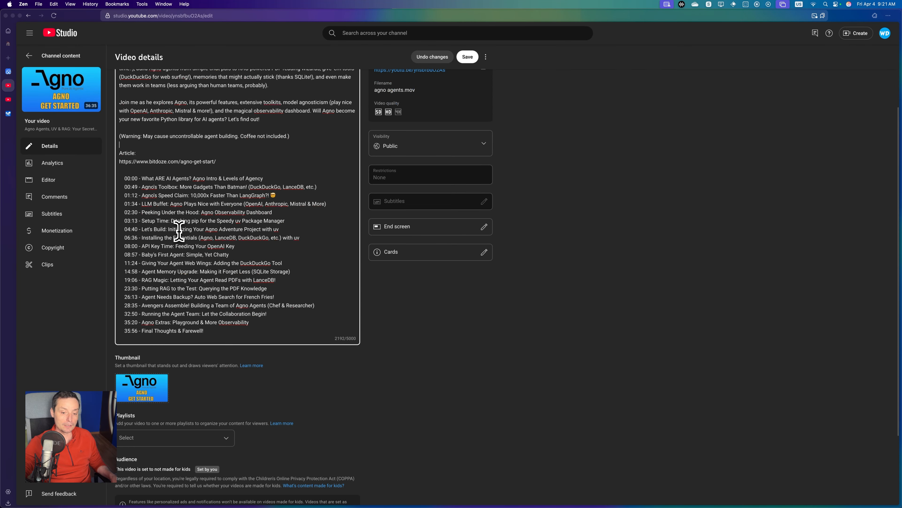
pyautogui.scroll(5, 179, 231)
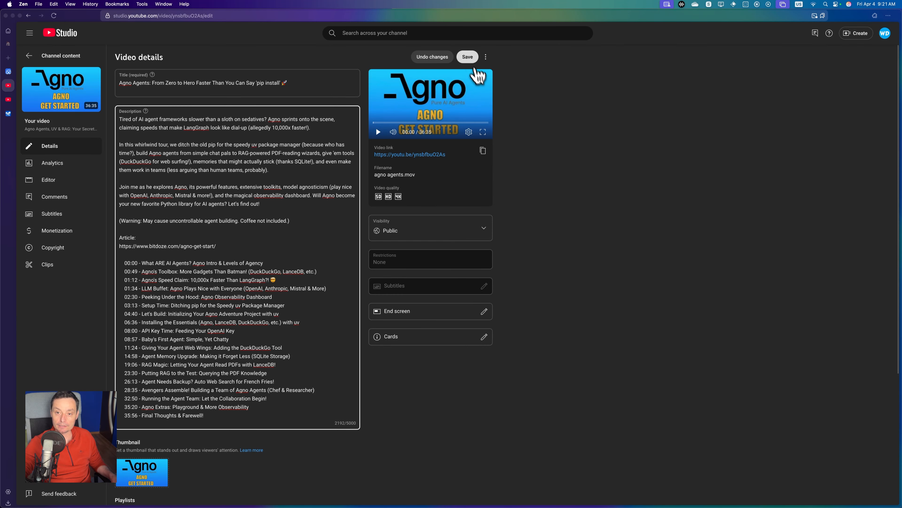
pyautogui.click(467, 57)
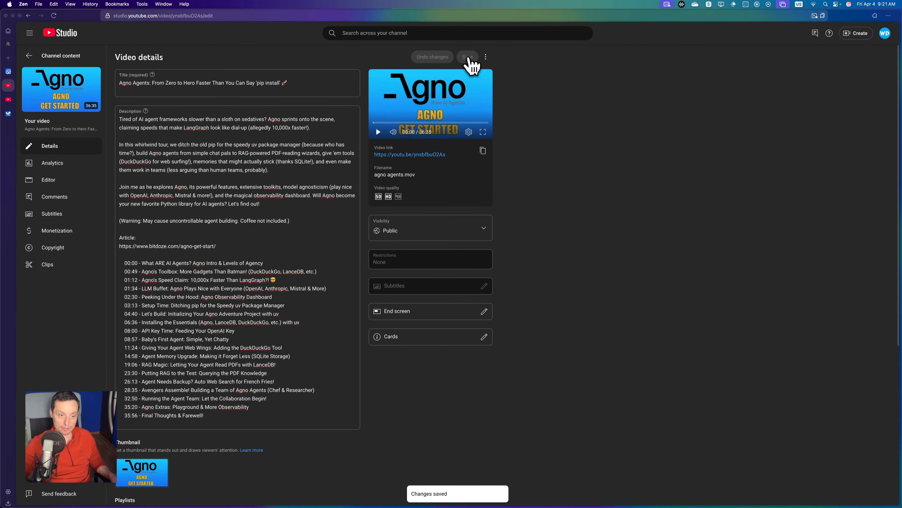
# Open the Agno Agents video's watch page on YouTube and examine its title, description and chapter markers.
pyautogui.click(68, 92)
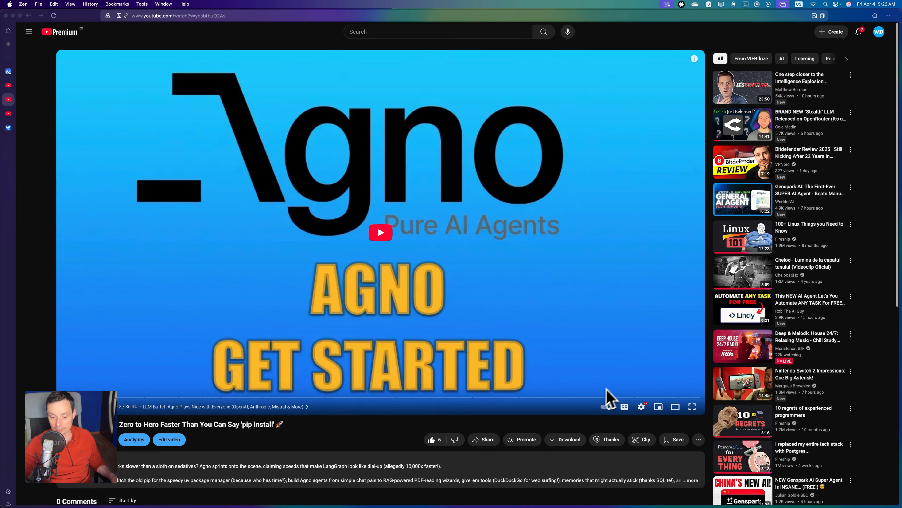
pyautogui.scroll(-3, 333, 333)
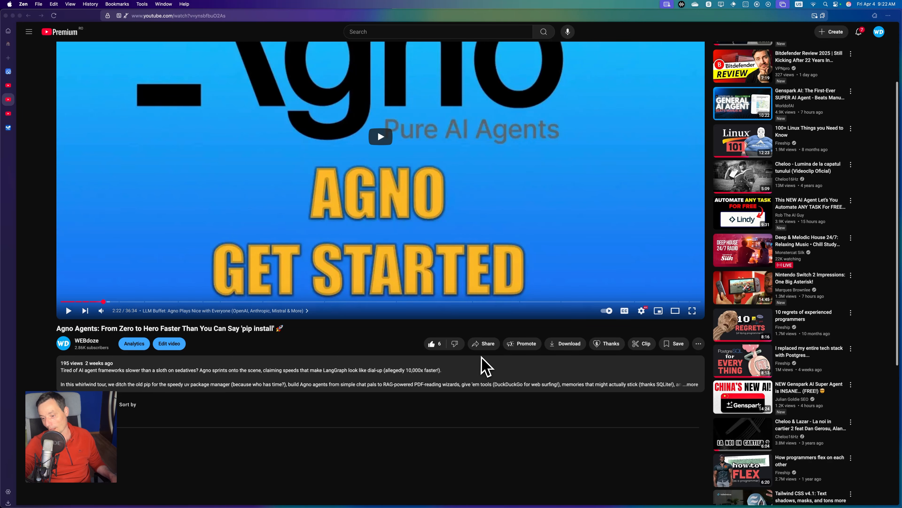
pyautogui.scroll(3, 485, 363)
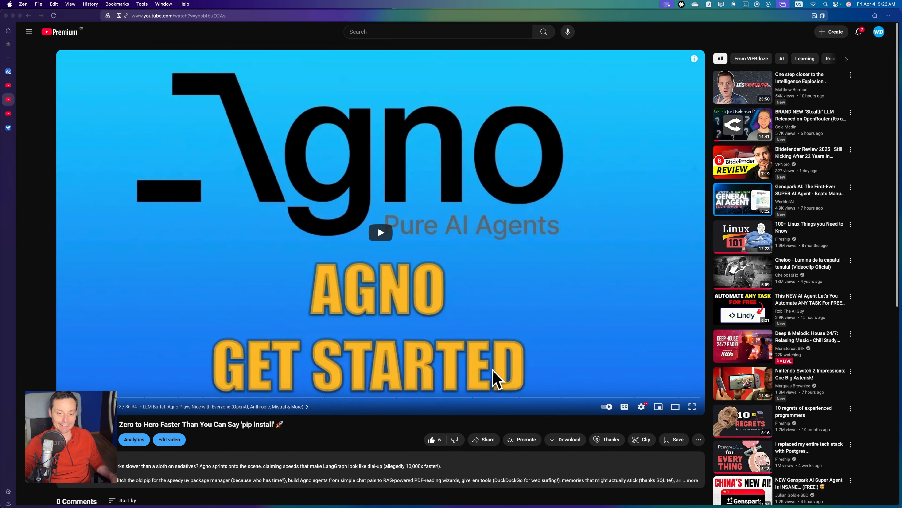
pyautogui.scroll(-3, 497, 378)
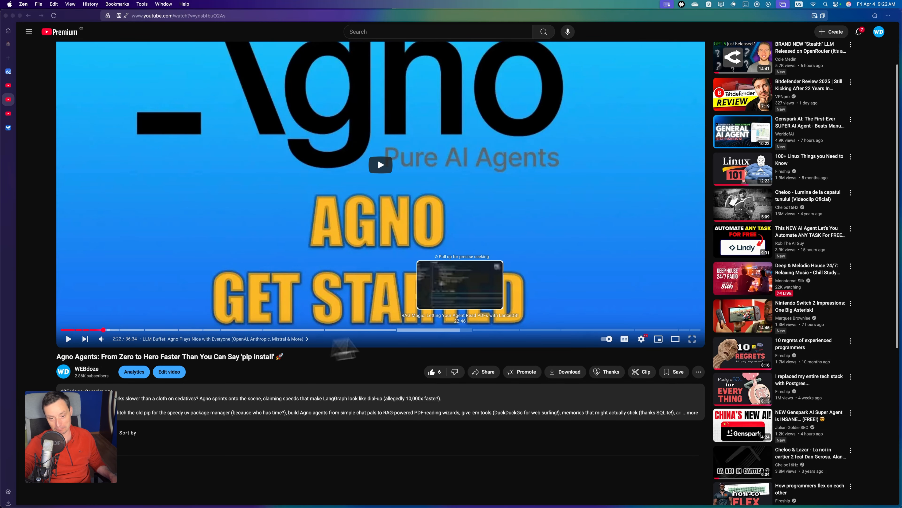
pyautogui.scroll(1, 204, 258)
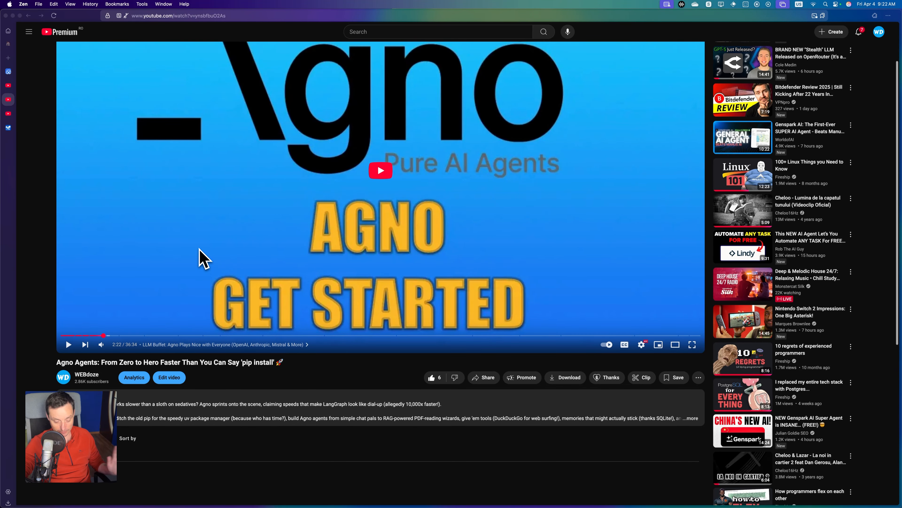
pyautogui.scroll(3, 204, 259)
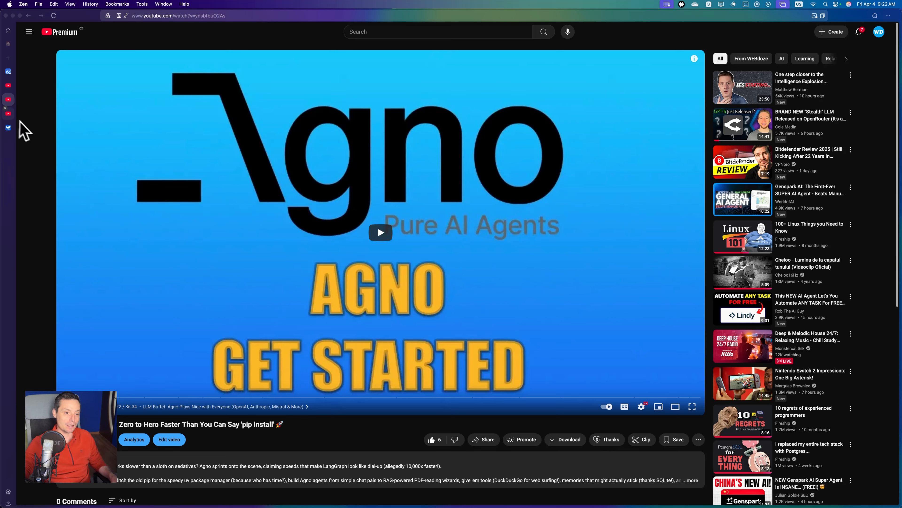
# Return to Google AI Studio and run the prompt "can you provide me some thumbnails inspiration with a prompt to use".
pyautogui.click(8, 128)
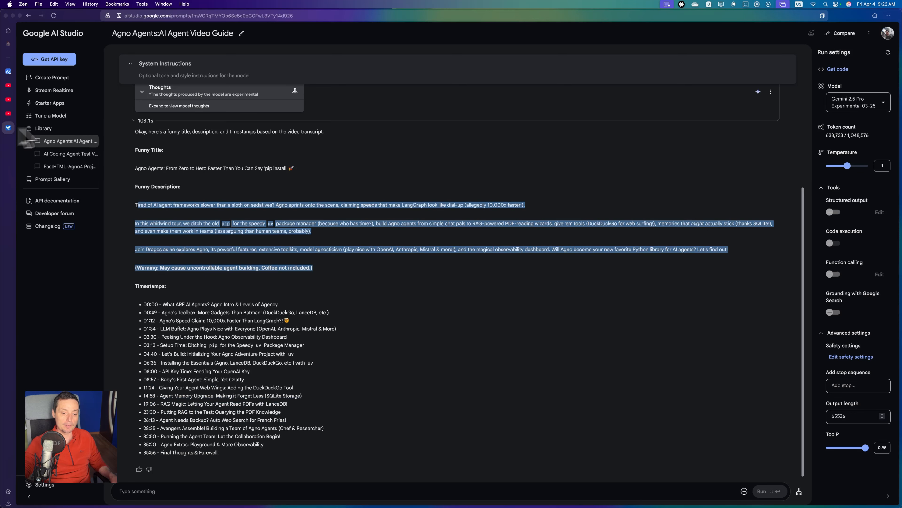
pyautogui.click(142, 490)
pyautogui.write('can you')
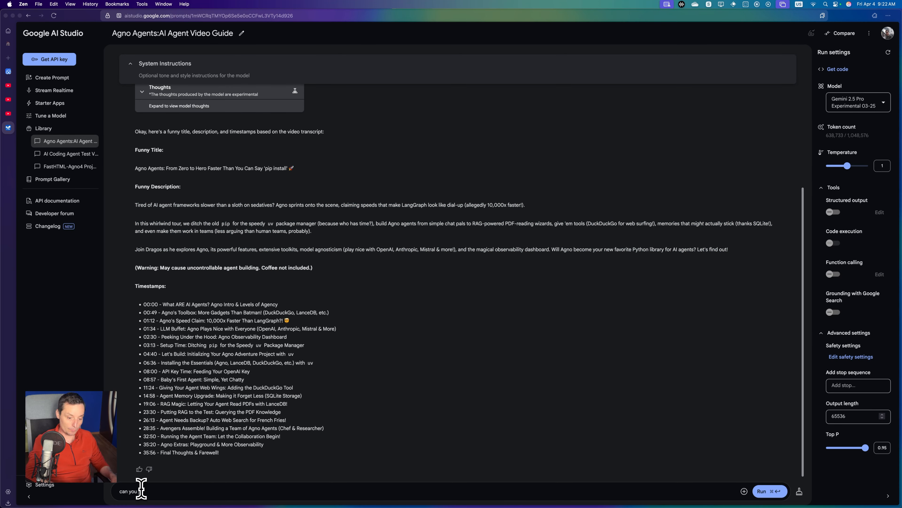
pyautogui.write(' provide me some thumbnails ispiration with a')
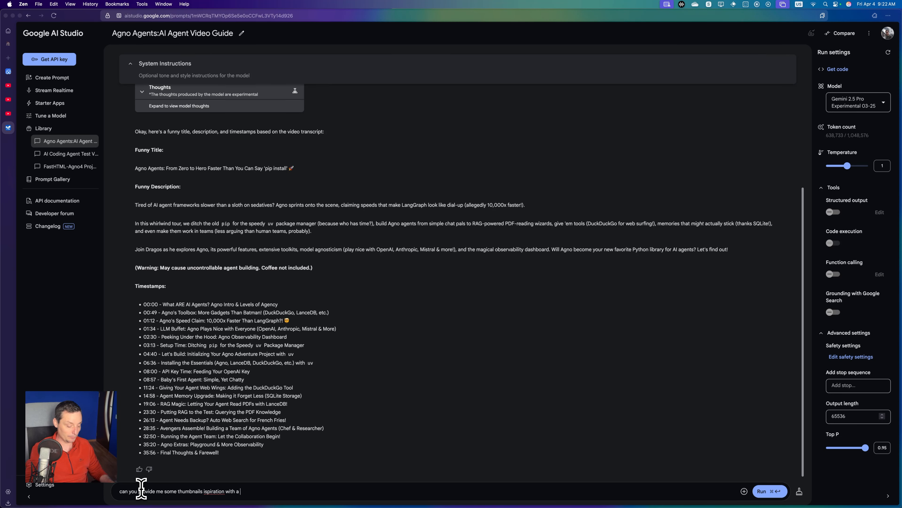
pyautogui.write('t')
pyautogui.press('Return')
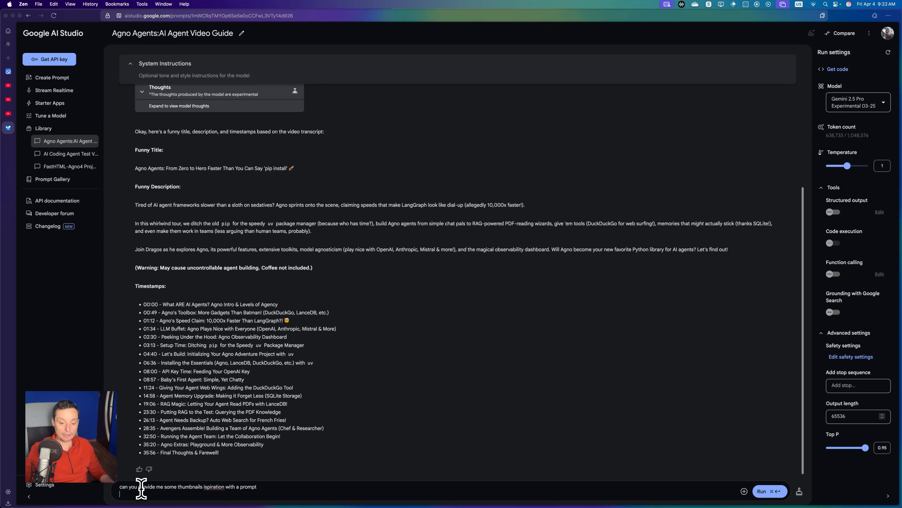
pyautogui.rightClick(210, 487)
pyautogui.click(256, 346)
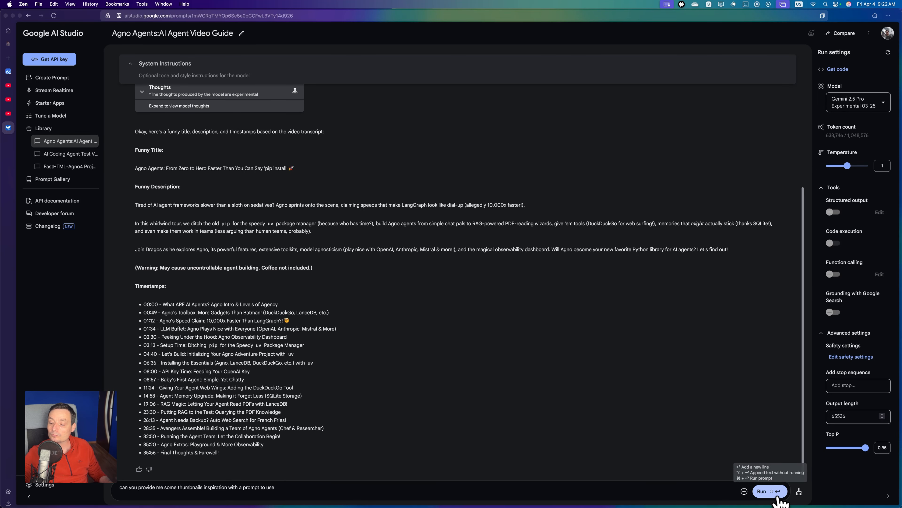
pyautogui.click(768, 492)
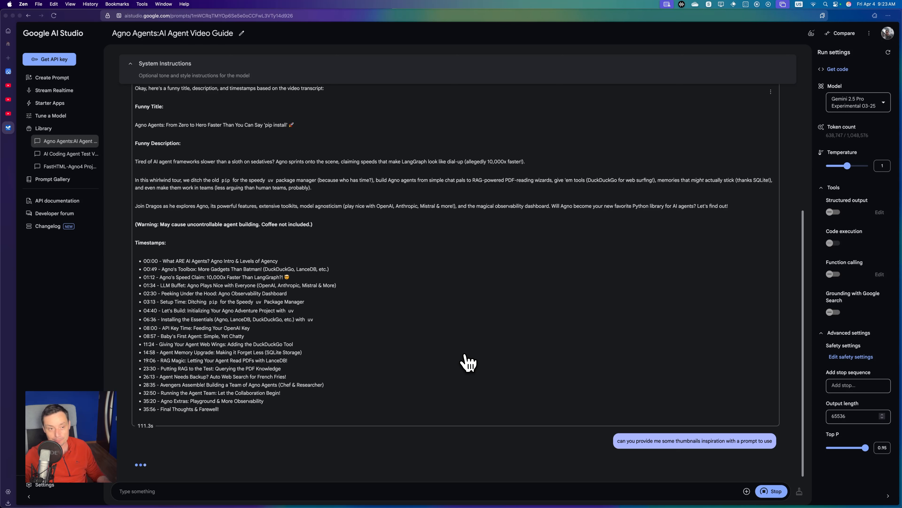
# Search Google for "chatgpt" in a new browser tab and open the chatgpt.com site.
pyautogui.click(7, 58)
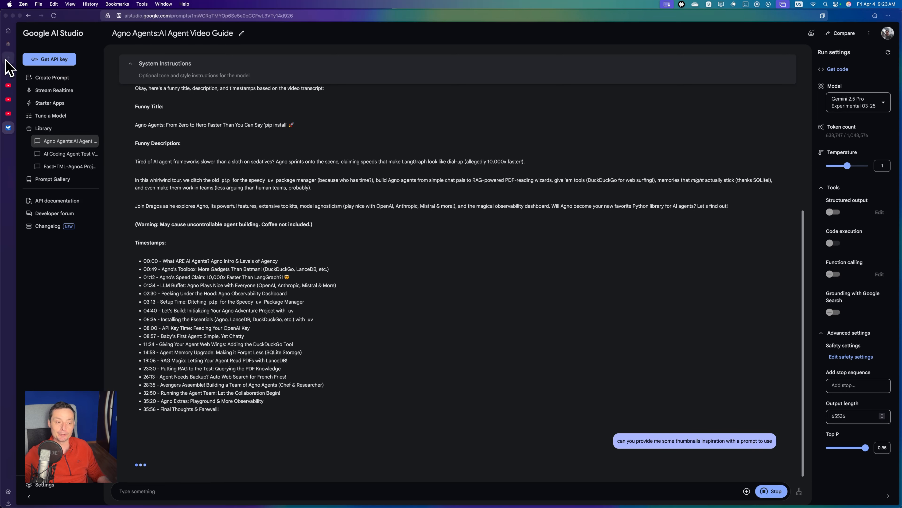
pyautogui.write('cha')
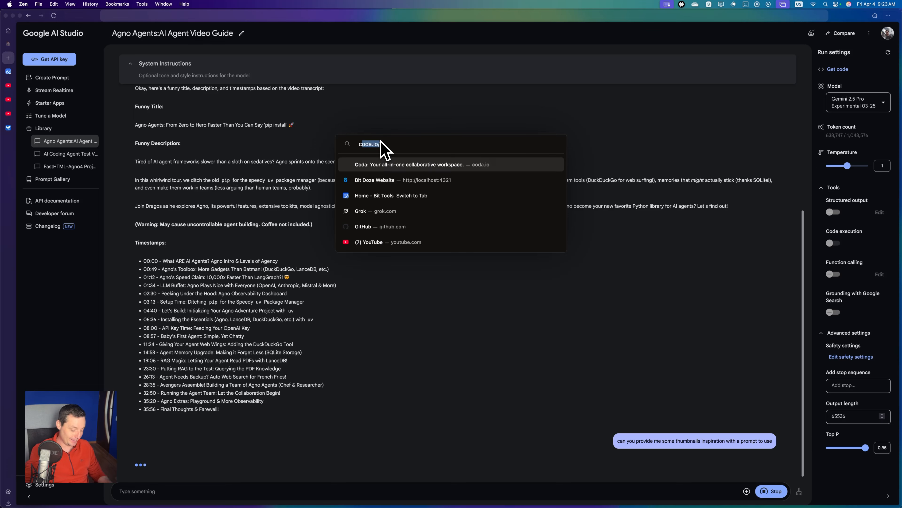
pyautogui.write('tgpt')
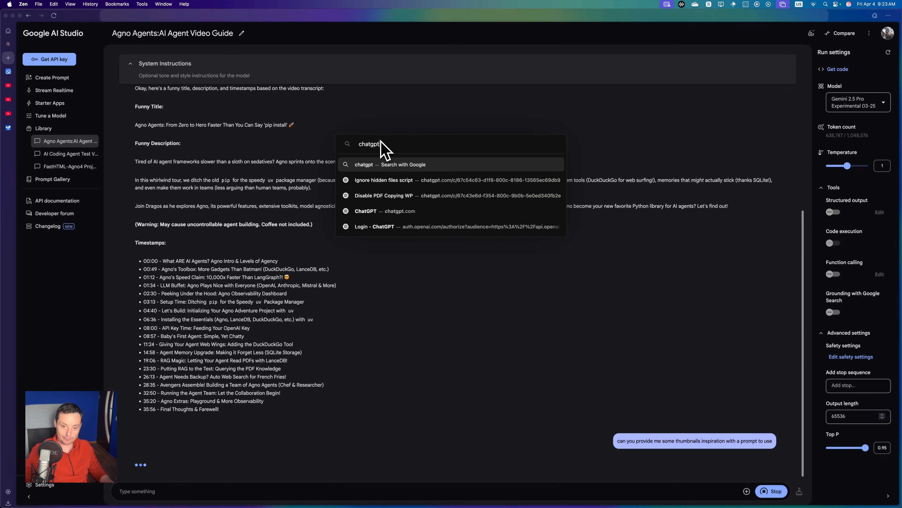
pyautogui.press('Return')
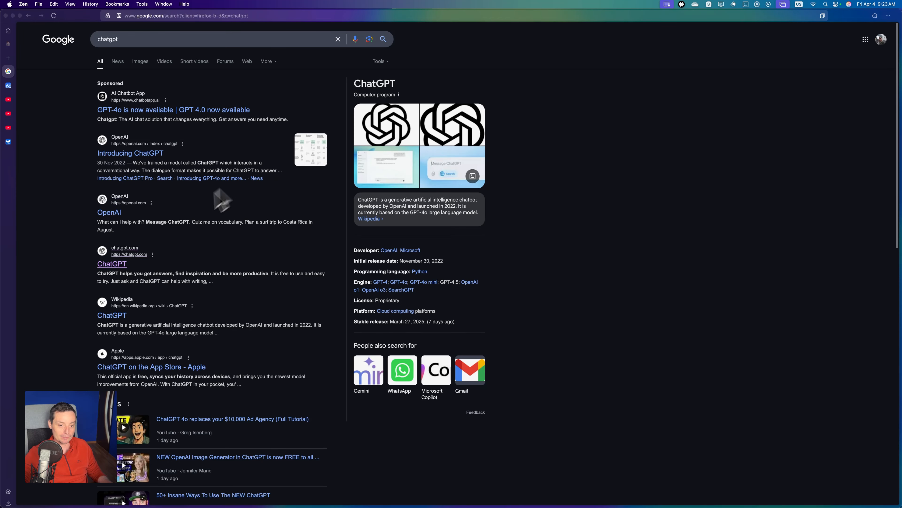
pyautogui.click(138, 272)
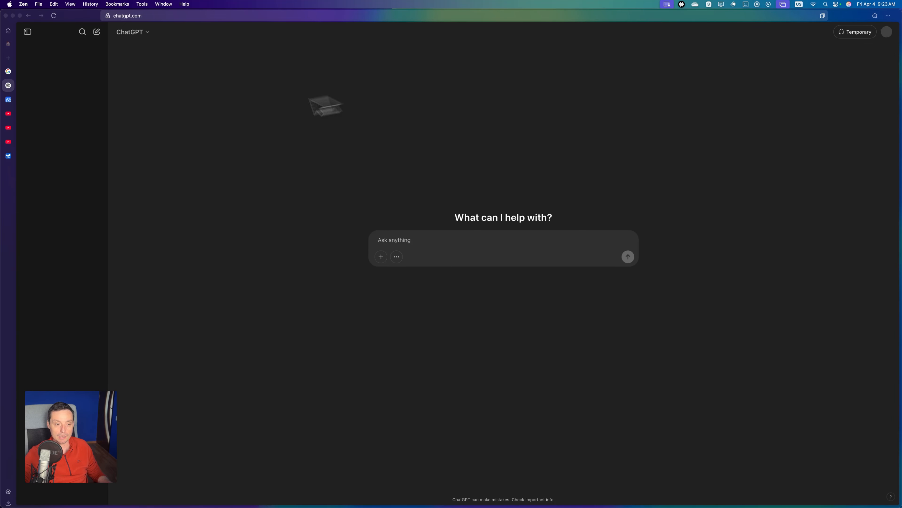
# Check the pending thumbnail response in Google AI Studio, return to ChatGPT, and choose the everyday ChatGPT model with the Create image tool.
pyautogui.click(9, 155)
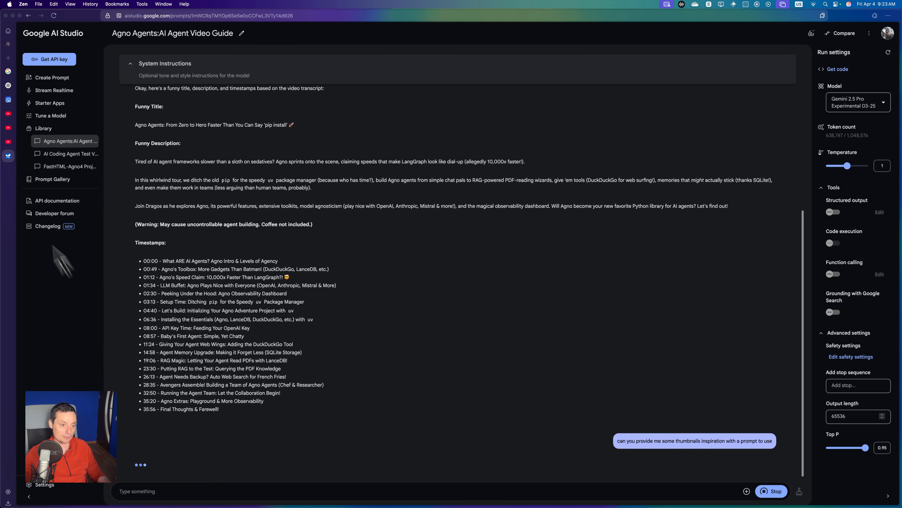
pyautogui.click(11, 87)
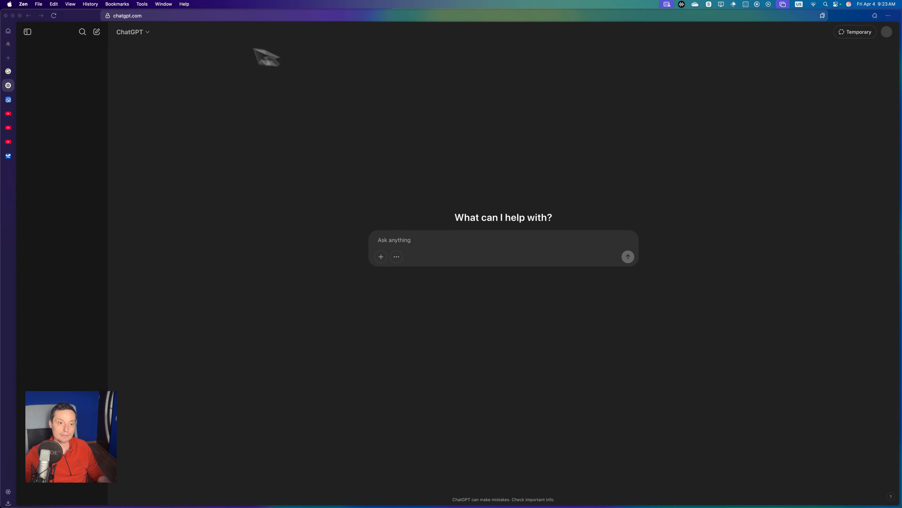
pyautogui.click(148, 35)
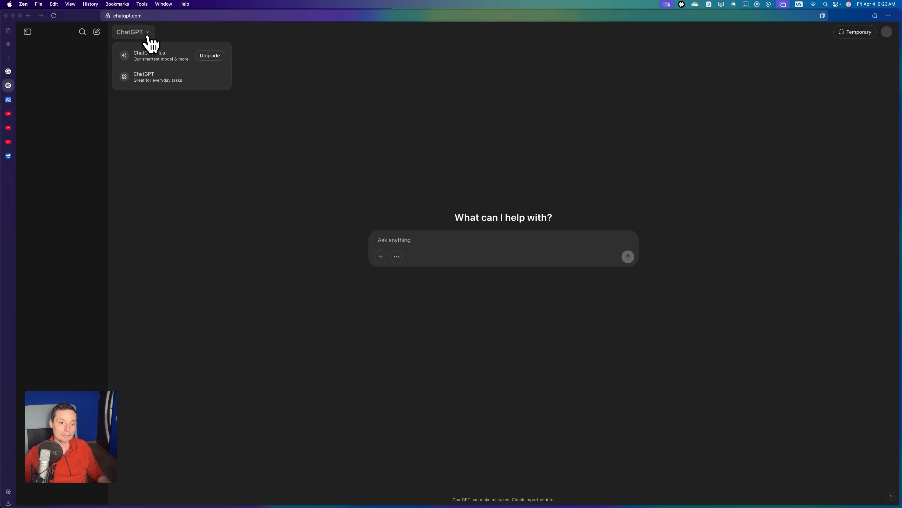
pyautogui.click(145, 84)
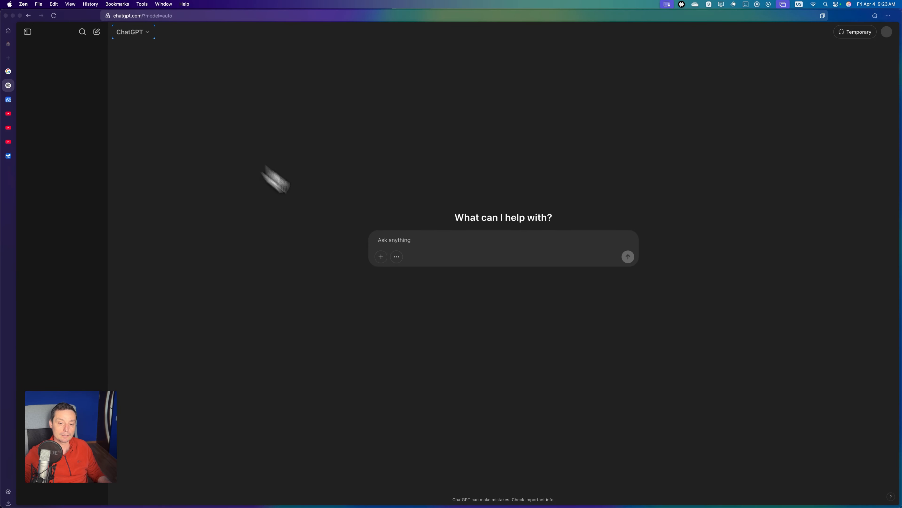
pyautogui.click(401, 259)
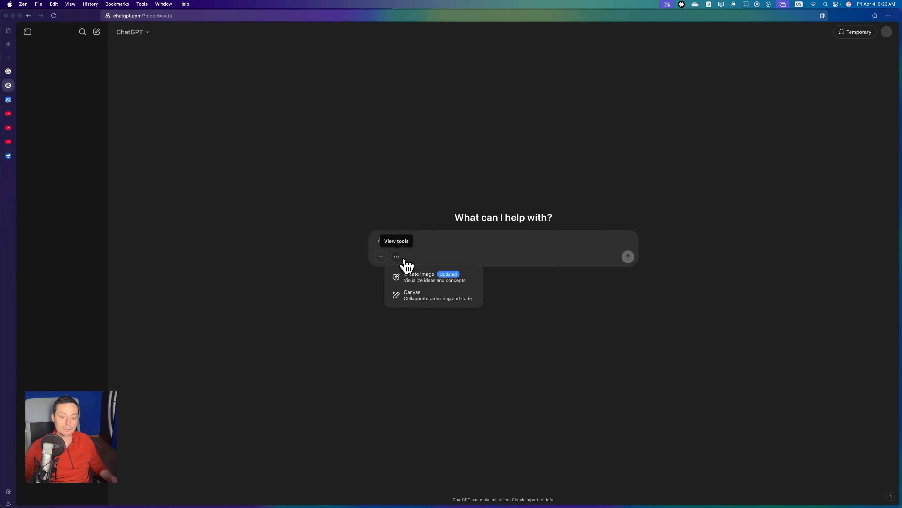
pyautogui.click(426, 276)
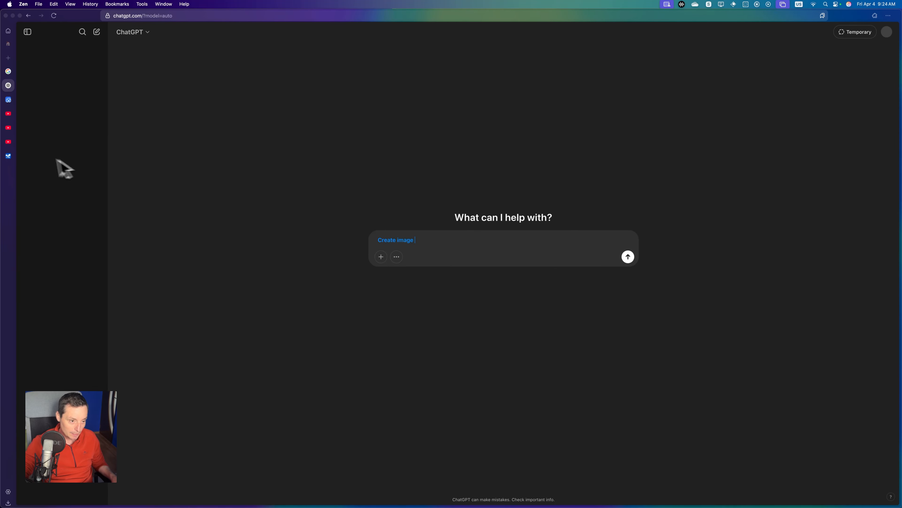
# Copy the AI prompt idea of "The Speed Demon Agent" thumbnail concept from Google AI Studio and return to ChatGPT.
pyautogui.click(8, 156)
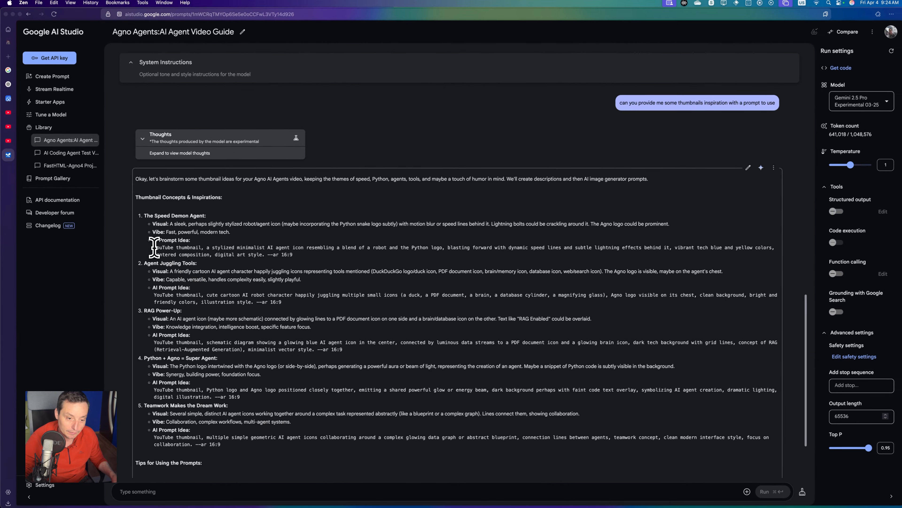
pyautogui.moveTo(153, 247); pyautogui.dragTo(296, 260)
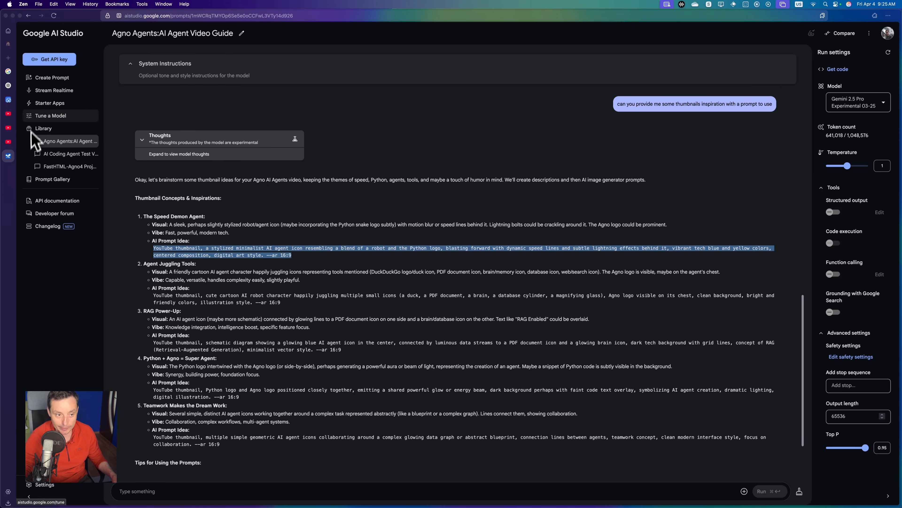
pyautogui.click(8, 85)
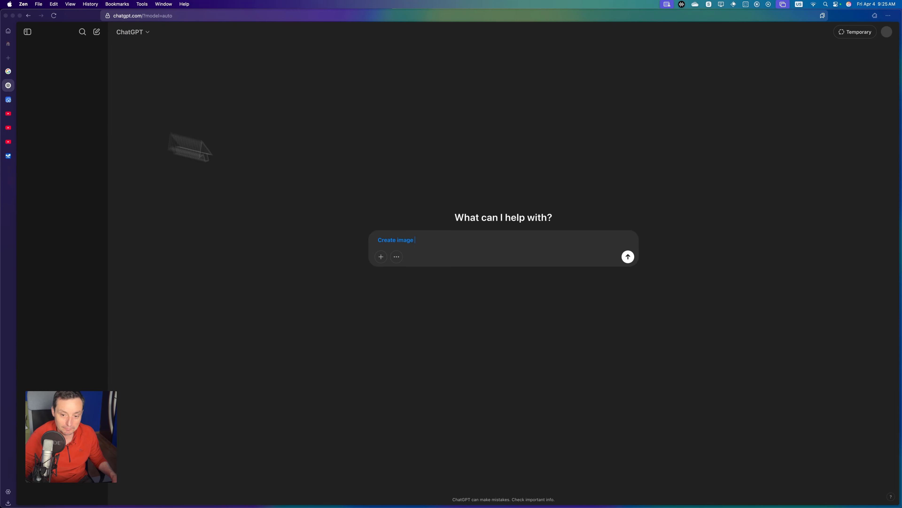
# Write "create an youtube thumbnail with" in the ChatGPT image prompt, followed by the copied Speed Demon Agent prompt.
pyautogui.write('cre')
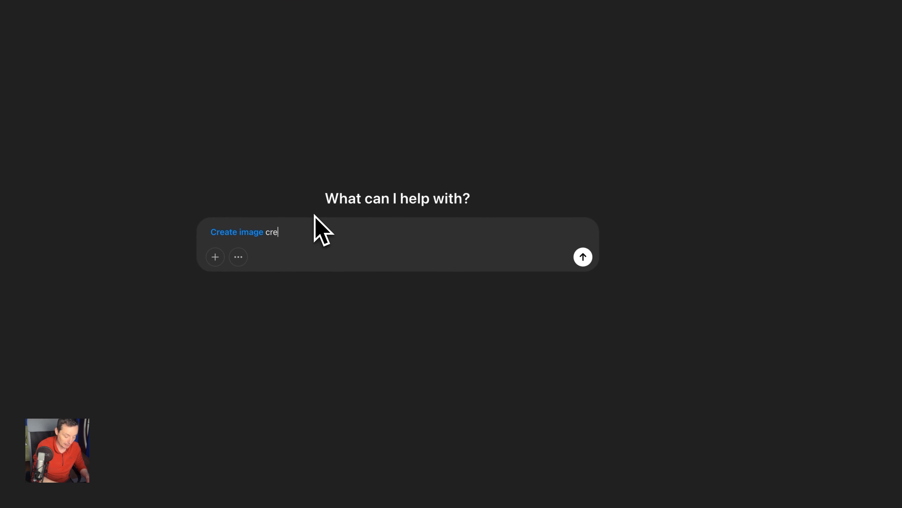
pyautogui.write('ate an y')
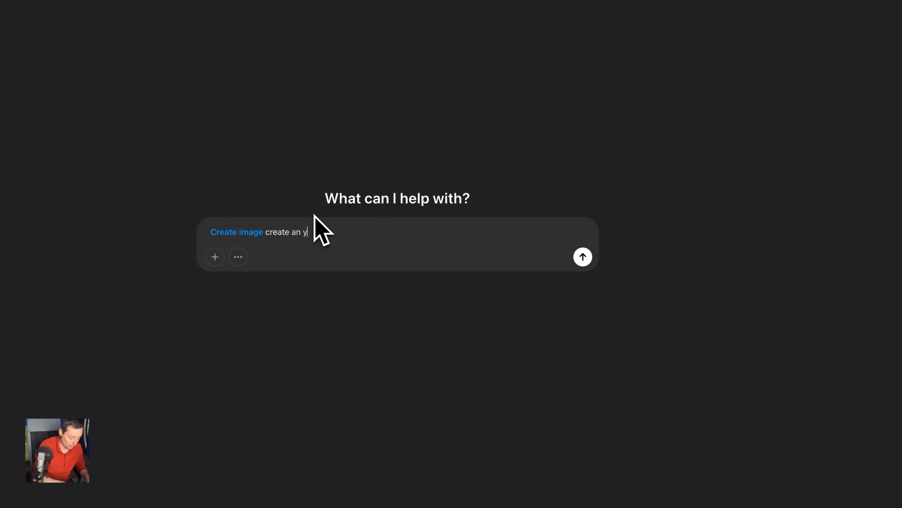
pyautogui.write('outube th')
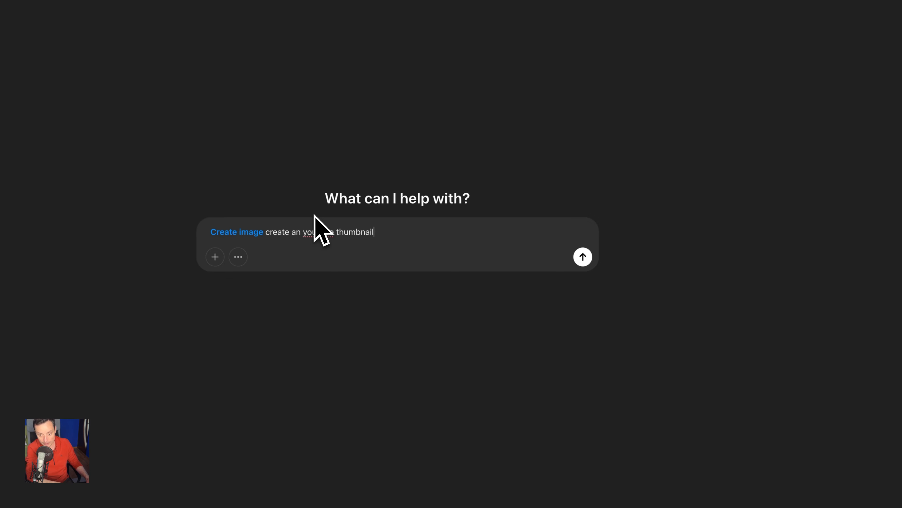
pyautogui.write('umbnail ')
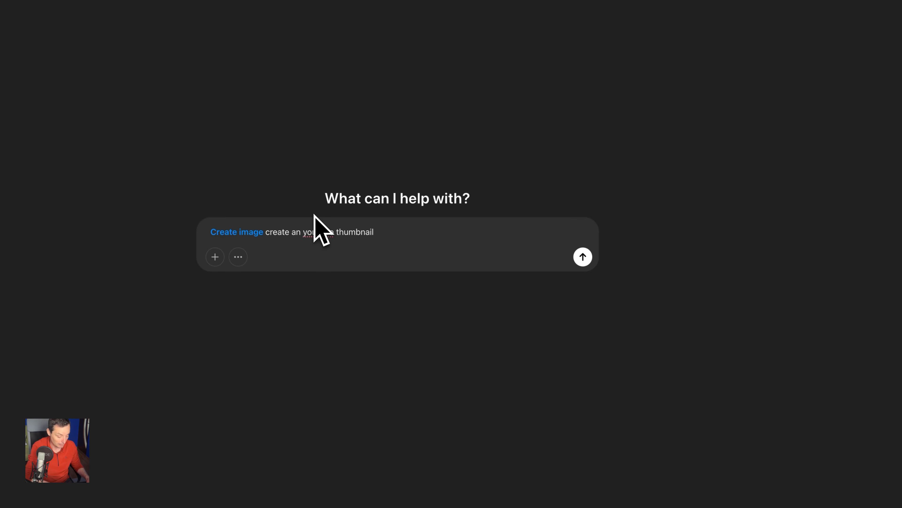
pyautogui.write('with')
pyautogui.write('YouTube thumbnail, a stylized minimalist AI agent icon resembling a blend of a robot and the Python logo, blasting forward with dynamic speed lines and subtle lightning effects behind it, vibrant tech blue and yellow colors, centered composition, digital art style. --ar 16:9')
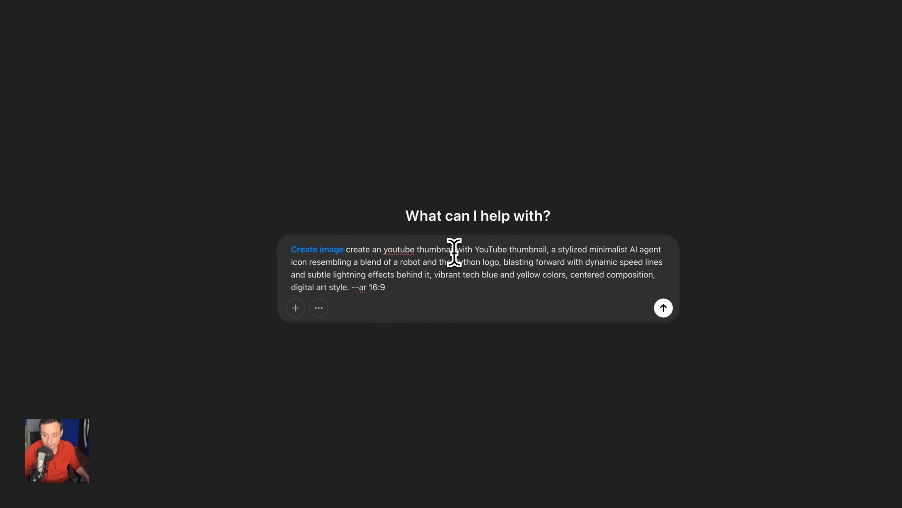
# Remove the duplicate "youtube thumbnail with" and the trailing "--ar 16:9", add "with 16:9 size" after "YouTube thumbnail", and submit the image prompt.
pyautogui.moveTo(387, 249); pyautogui.dragTo(475, 253)
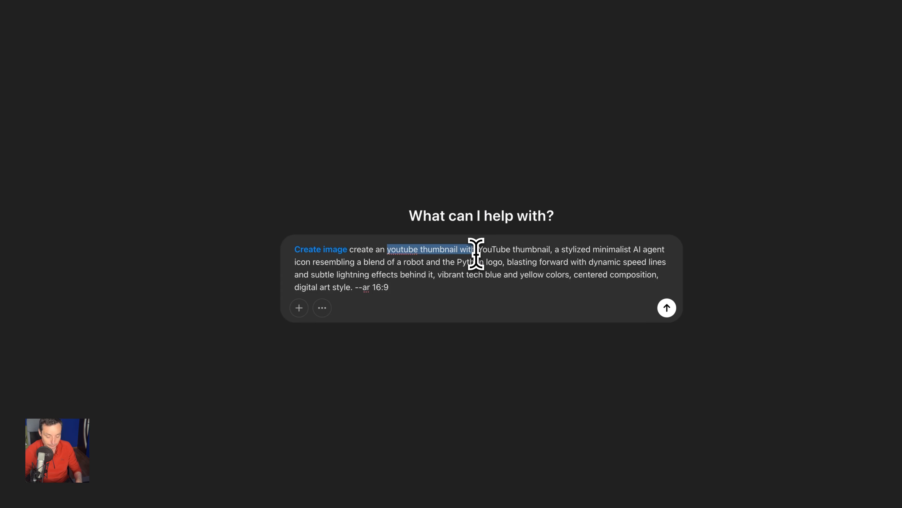
pyautogui.press('BackSpace')
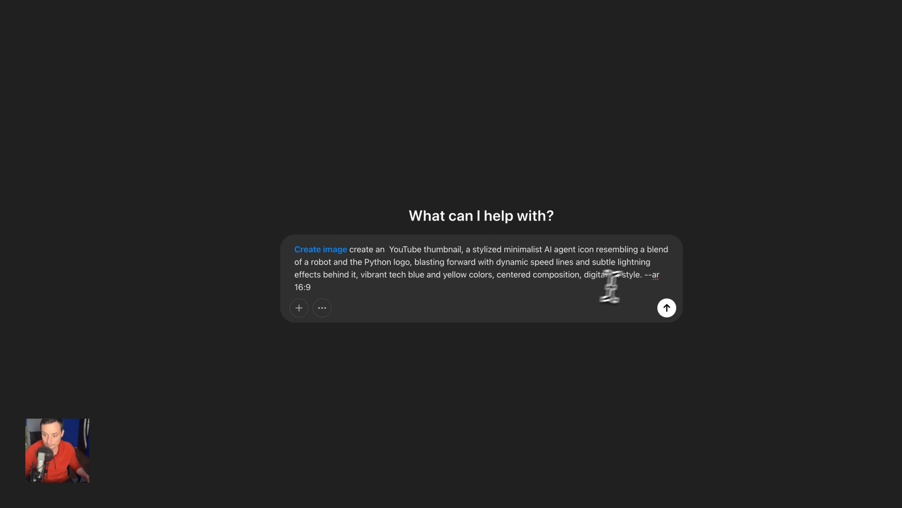
pyautogui.moveTo(312, 288); pyautogui.dragTo(288, 284)
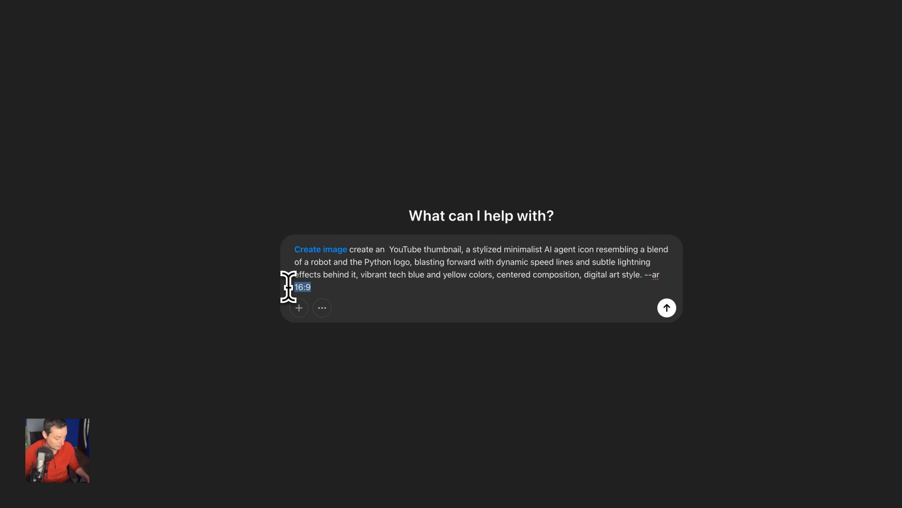
pyautogui.press('BackSpace')
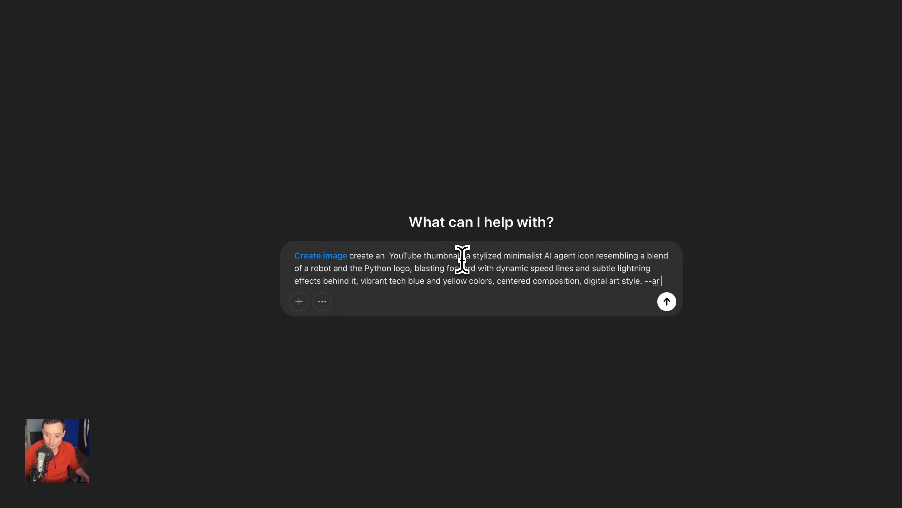
pyautogui.write('with ')
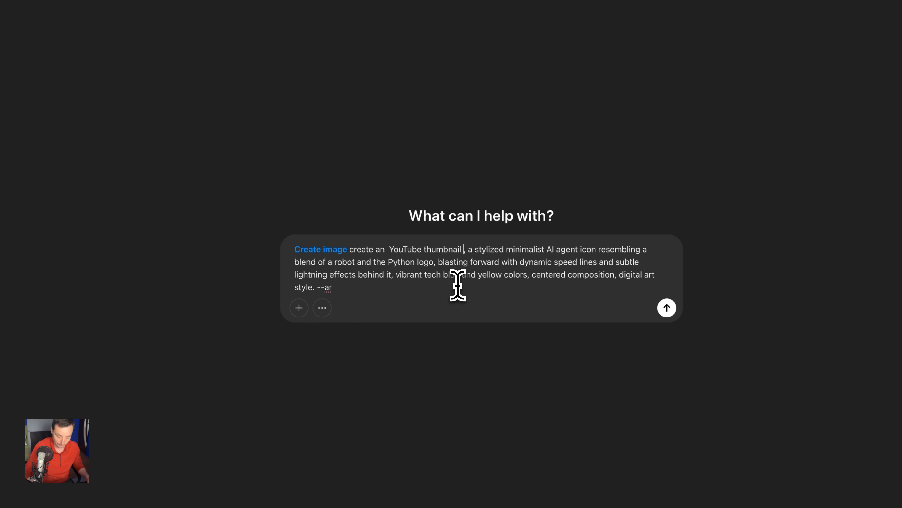
pyautogui.write('16:9')
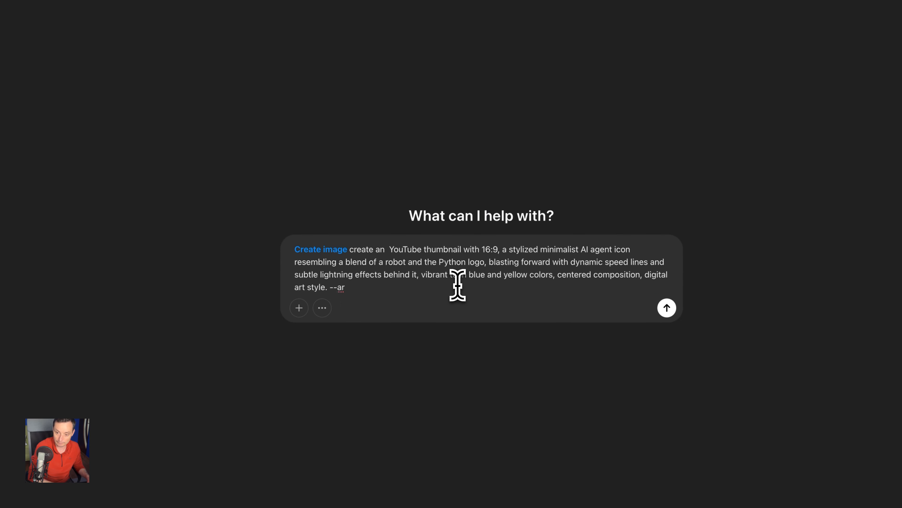
pyautogui.write(' size')
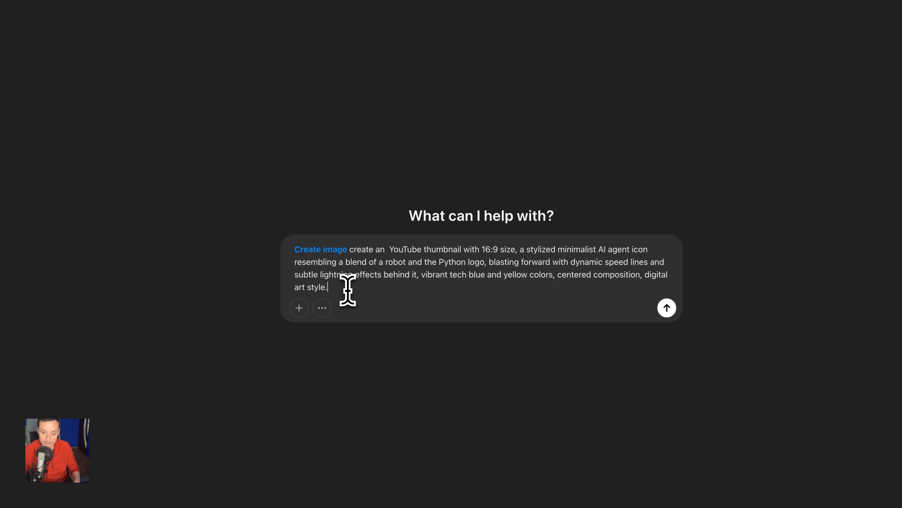
pyautogui.press('BackSpace')
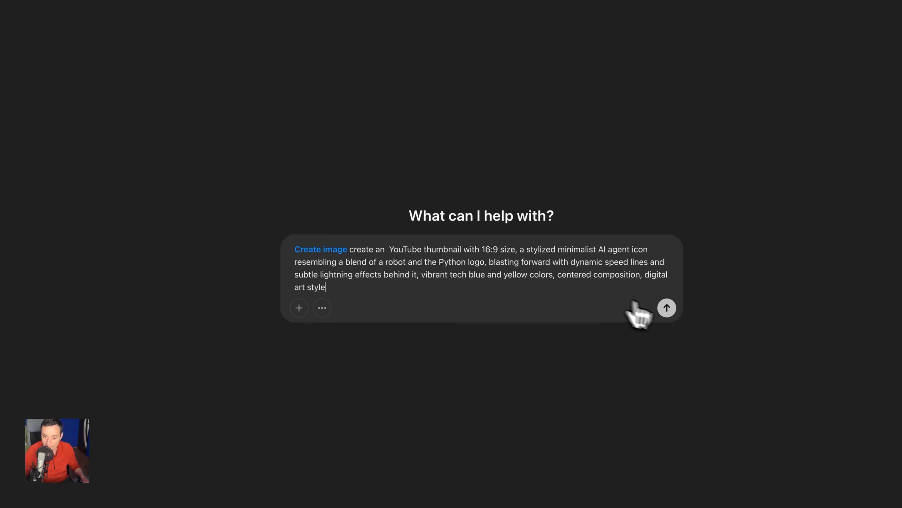
pyautogui.click(666, 308)
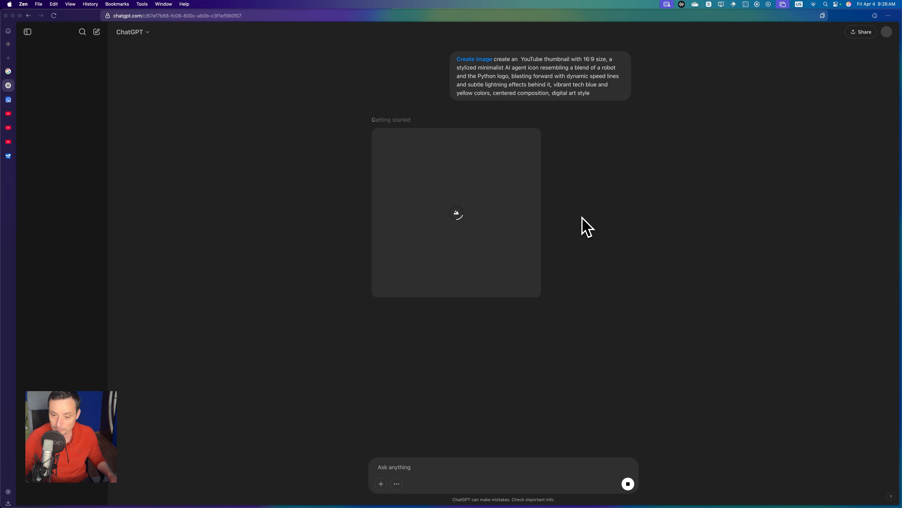
# Switch to Google AI Studio and run the prompt "please create a detailed blog article also for this video".
pyautogui.moveTo(484, 505)
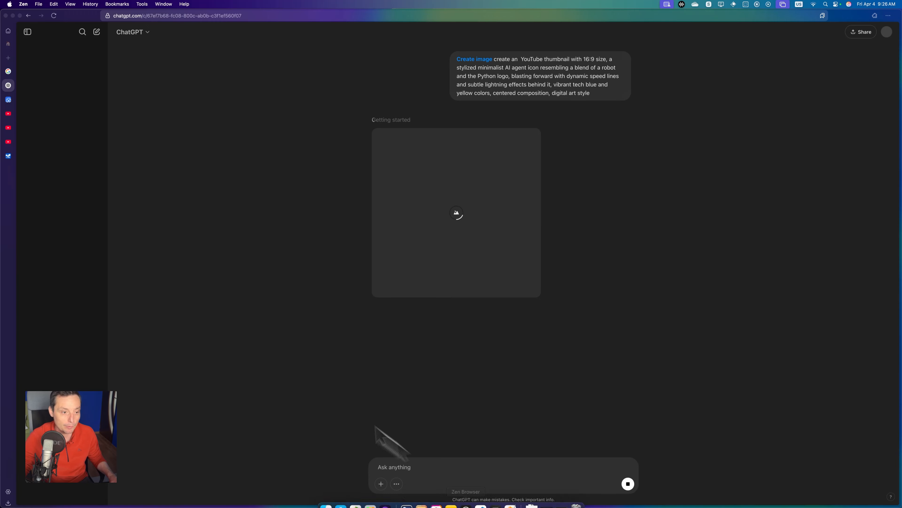
pyautogui.click(8, 156)
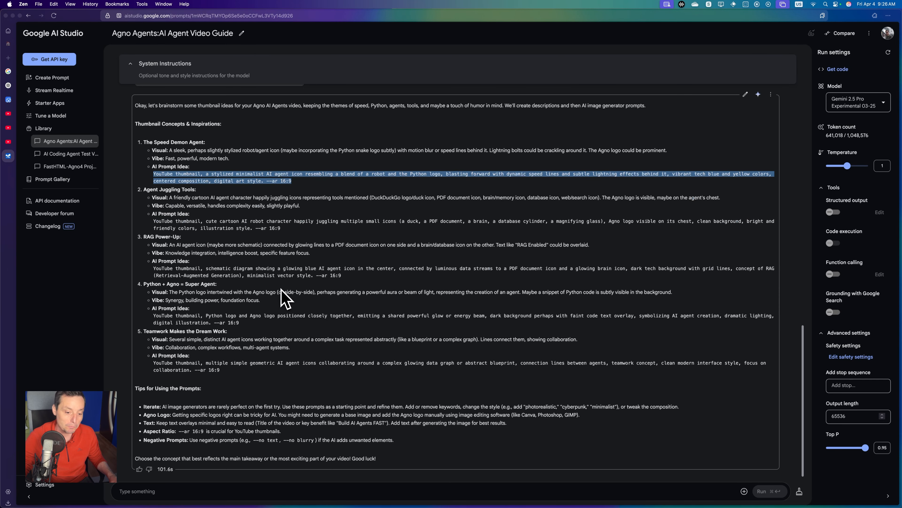
pyautogui.click(142, 491)
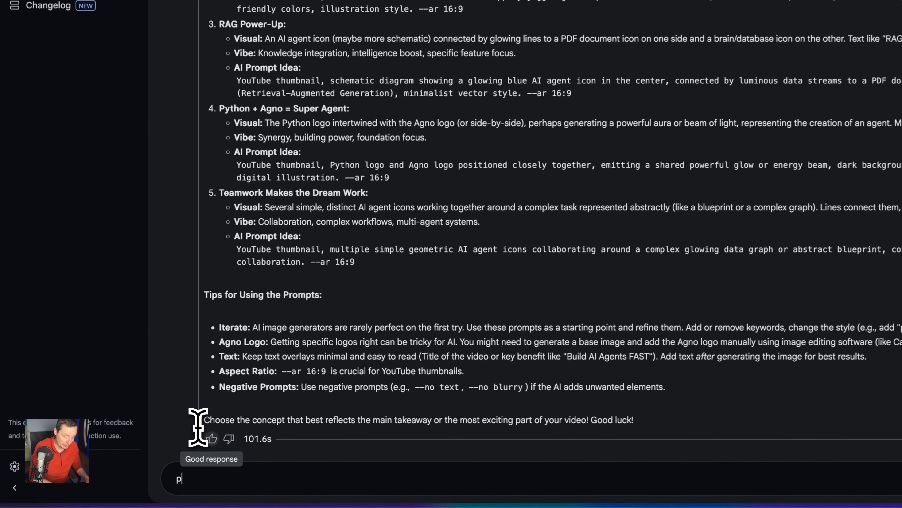
pyautogui.write('please create a')
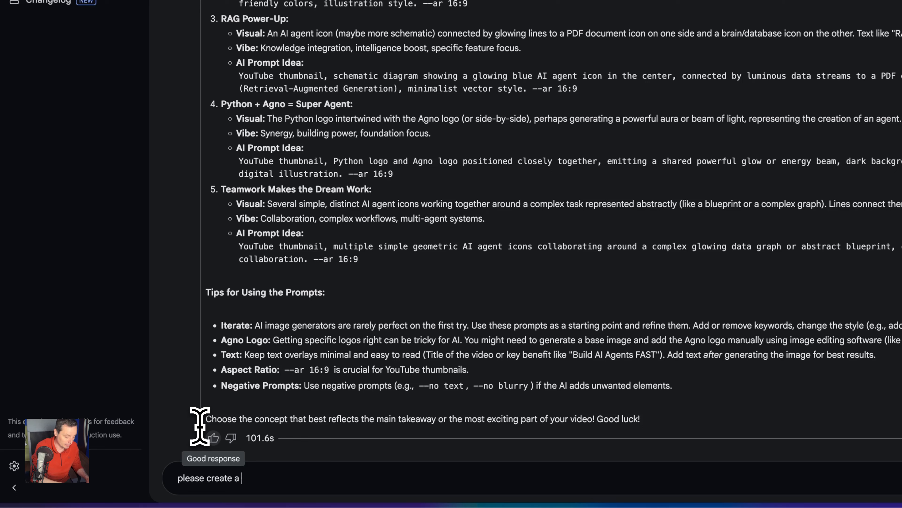
pyautogui.write(' detailed')
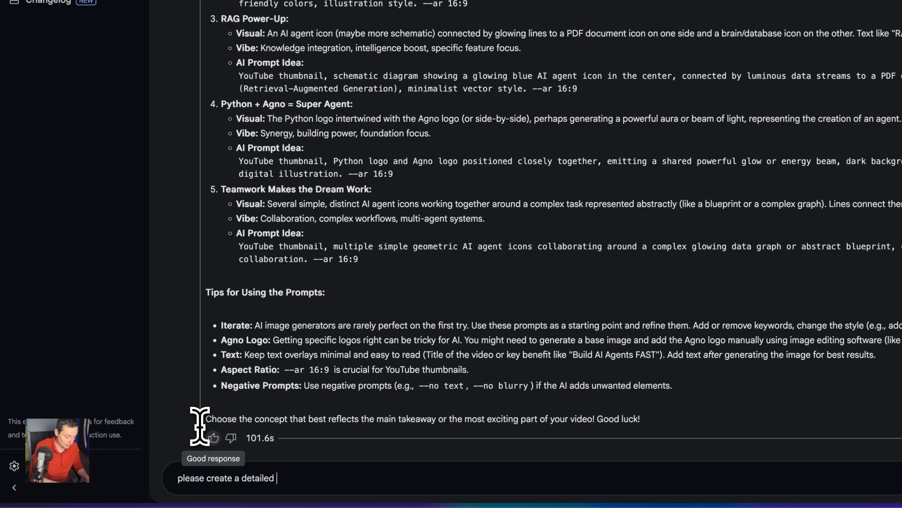
pyautogui.write(' blog article')
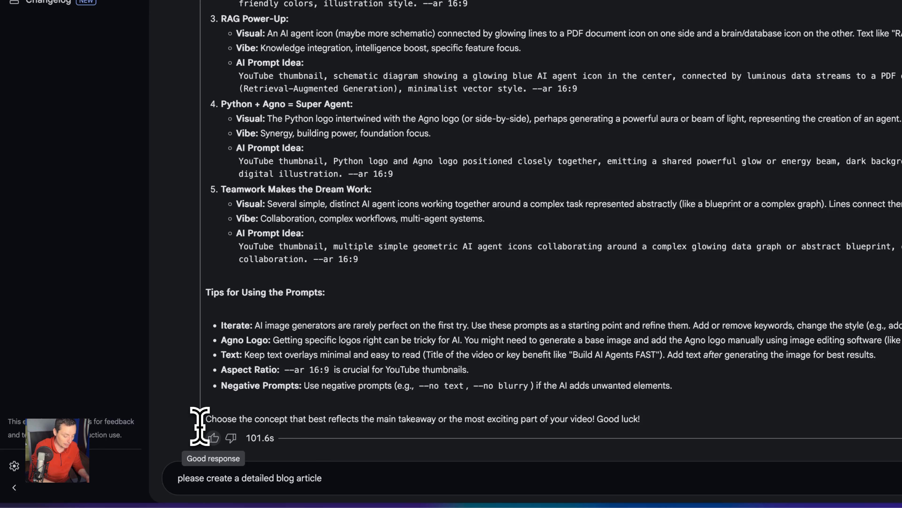
pyautogui.write(' also for thi')
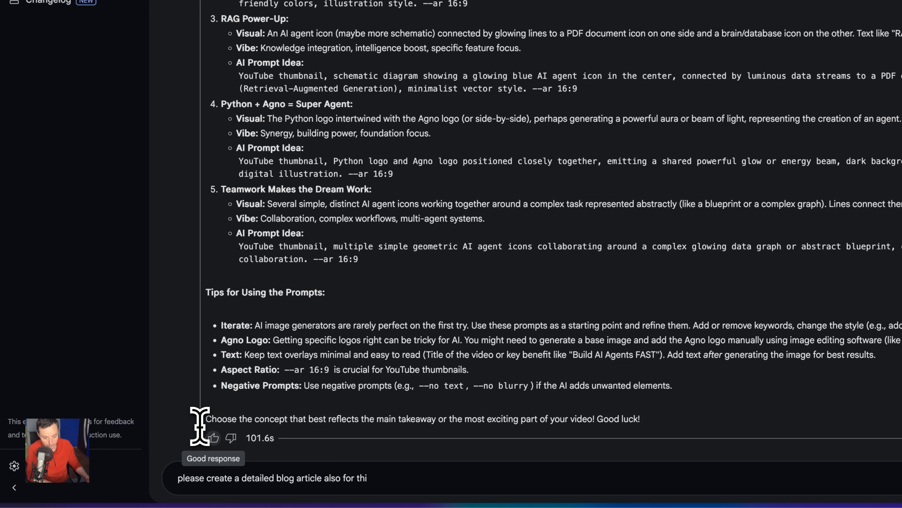
pyautogui.write('s video')
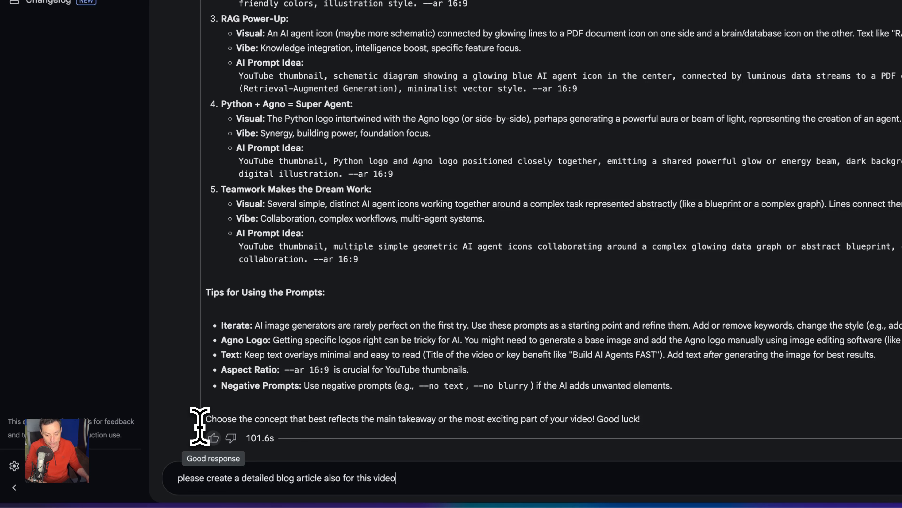
pyautogui.press('Return')
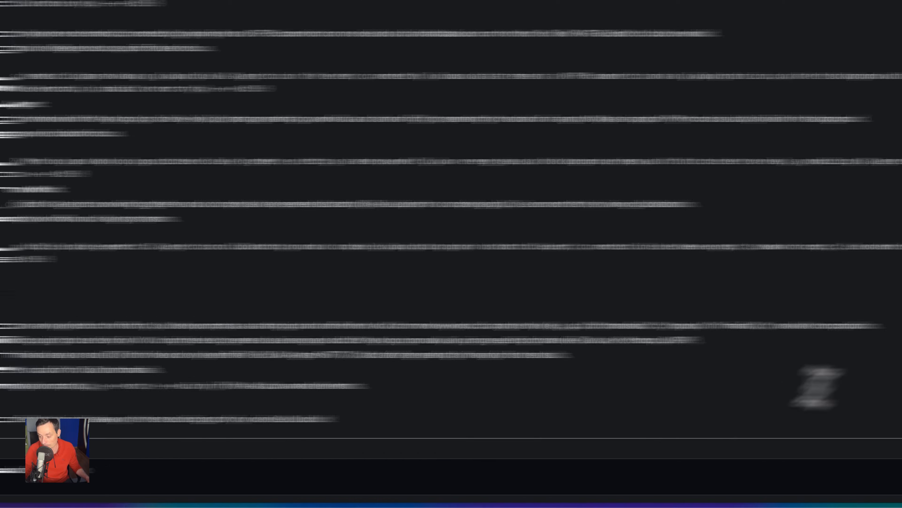
pyautogui.click(654, 478)
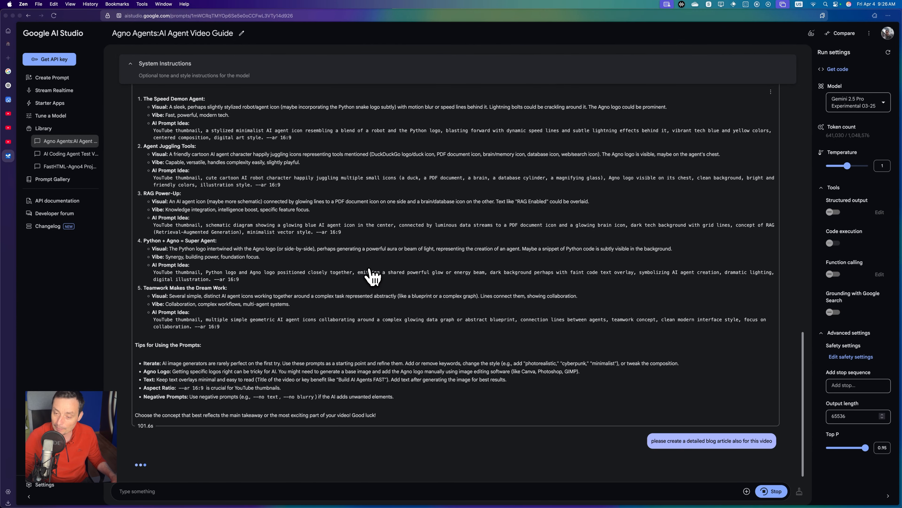
# Check the progress of the thumbnail image in ChatGPT and of the blog article in Google AI Studio.
pyautogui.scroll(2, 497, 336)
pyautogui.scroll(-2, 501, 340)
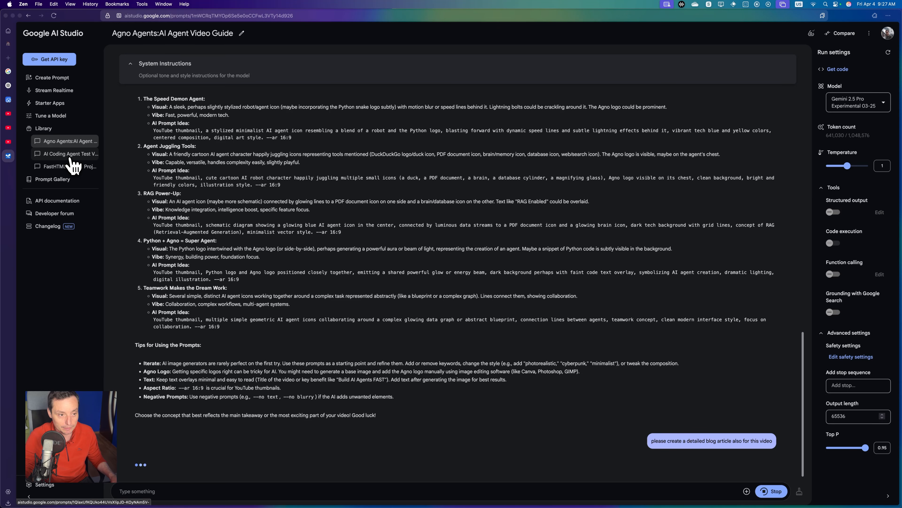
pyautogui.click(8, 86)
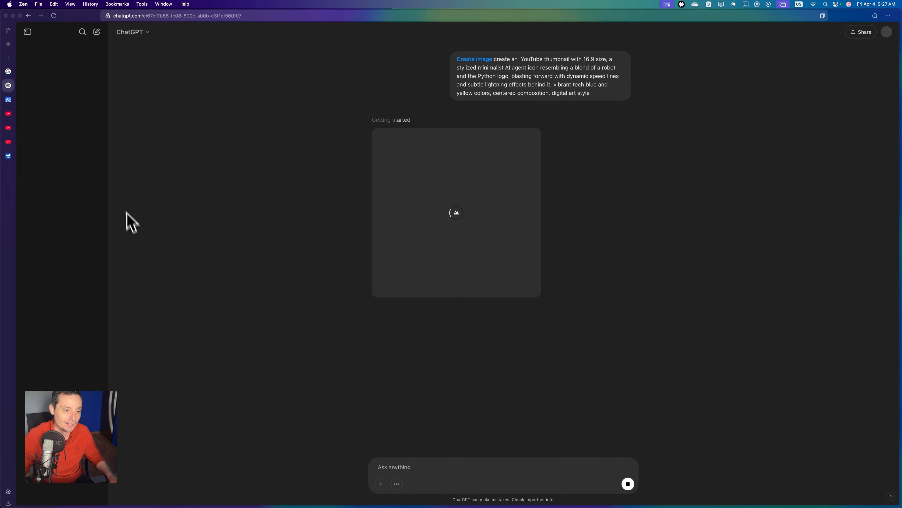
pyautogui.click(8, 156)
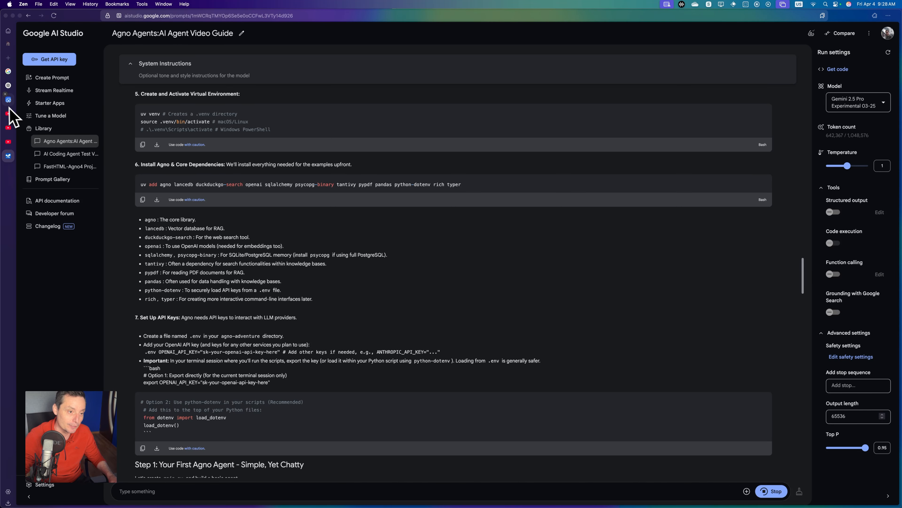
# Open bitdoze.com in the Google search tab and examine the published Agno get-started article's contents and setup section.
pyautogui.click(8, 71)
pyautogui.click(169, 16)
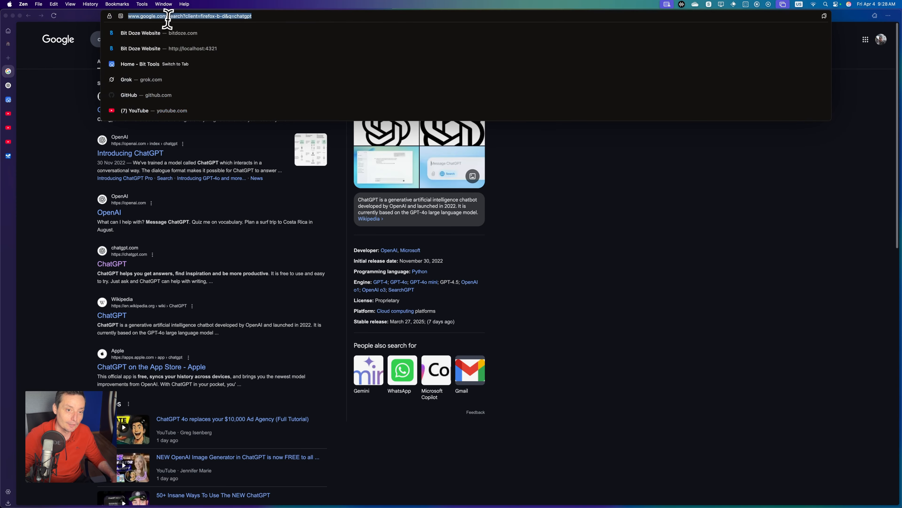
pyautogui.write('bitdoze.com/')
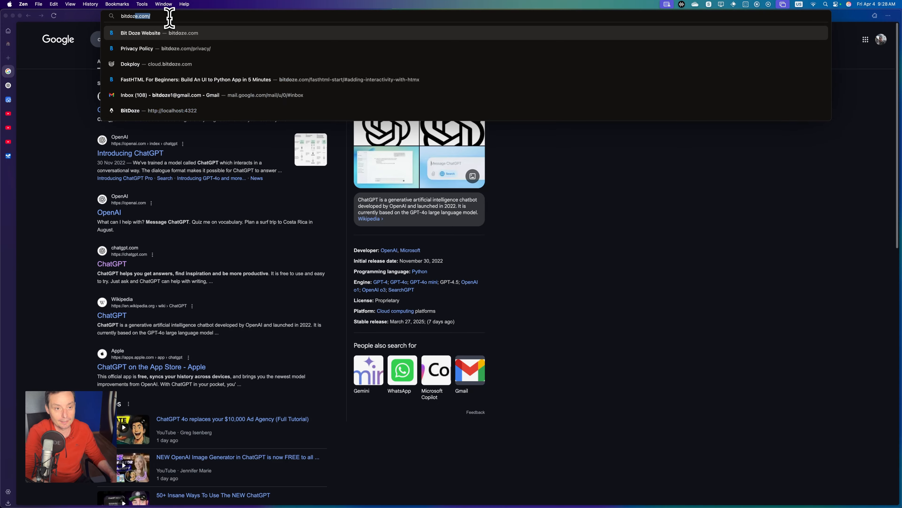
pyautogui.press('Return')
pyautogui.scroll(-10, 339, 208)
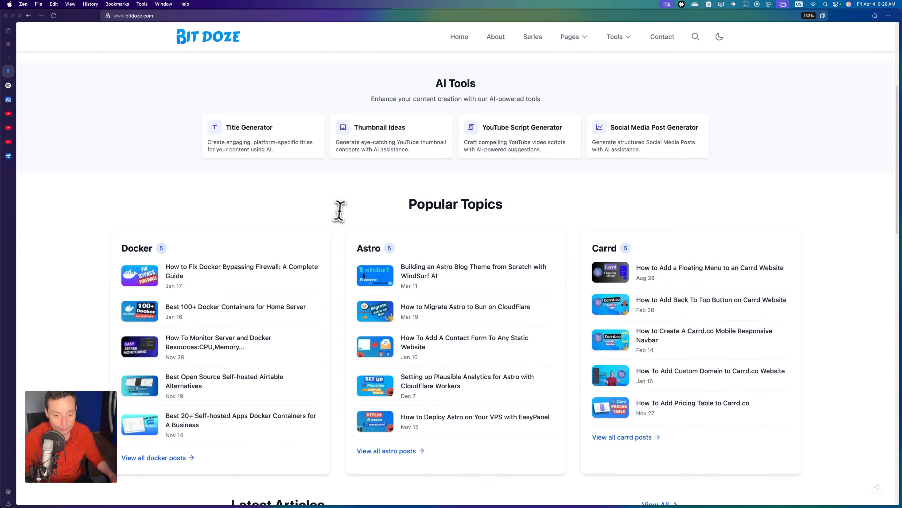
pyautogui.click(293, 261)
pyautogui.scroll(-15, 409, 227)
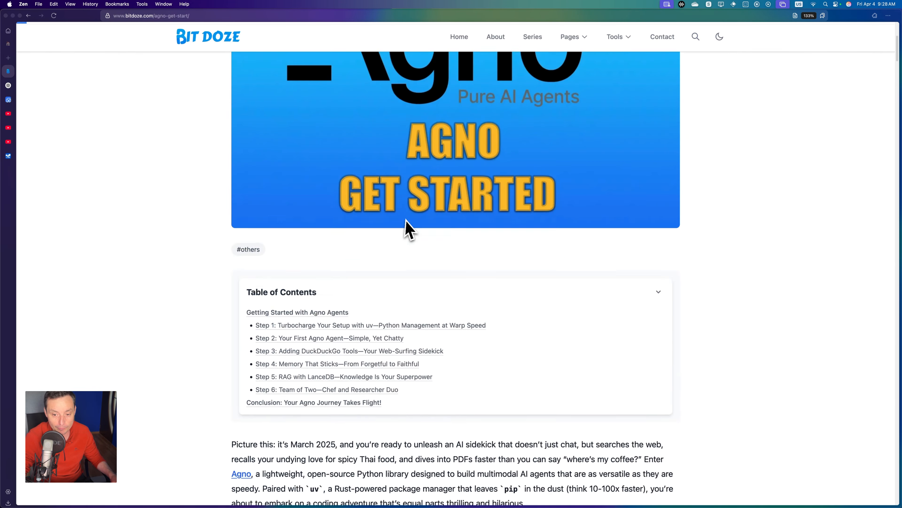
pyautogui.scroll(-10, 412, 229)
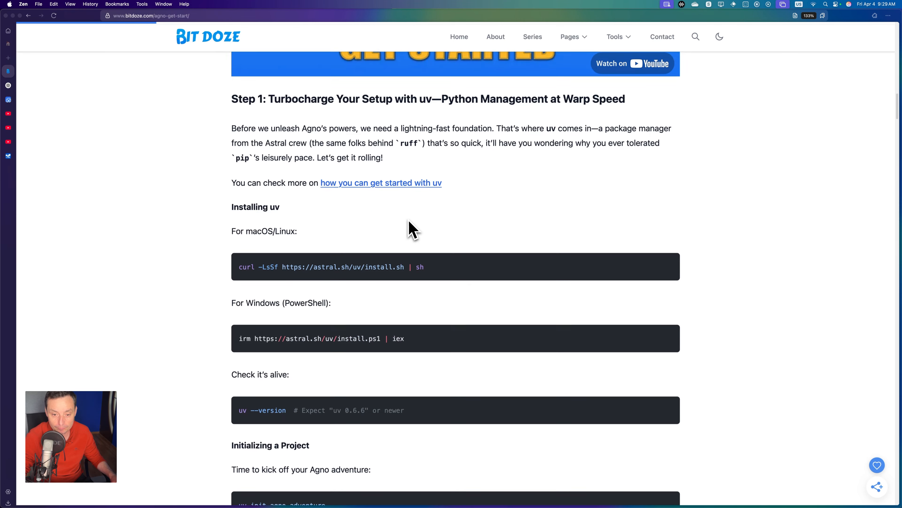
# Examine the published article's project initialization and environment setup, highlighting the packages in its uv add command.
pyautogui.scroll(-2, 409, 222)
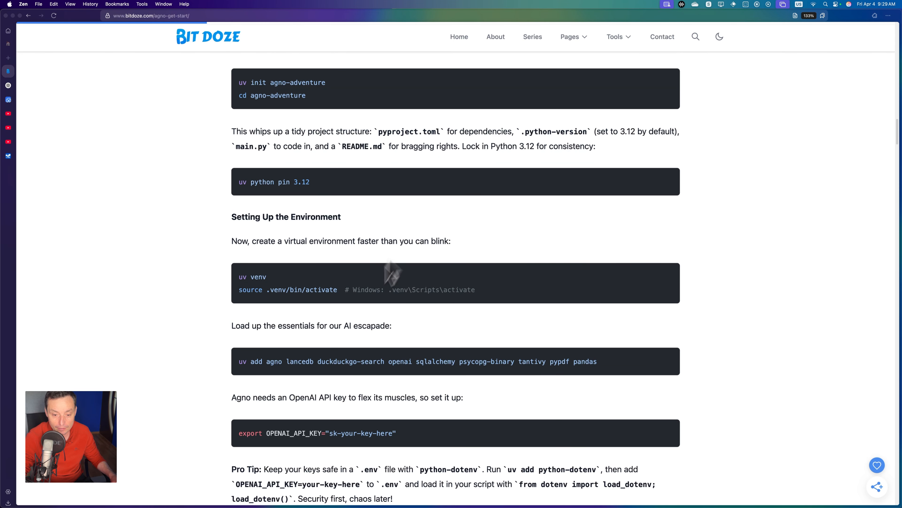
pyautogui.moveTo(321, 360); pyautogui.dragTo(615, 365)
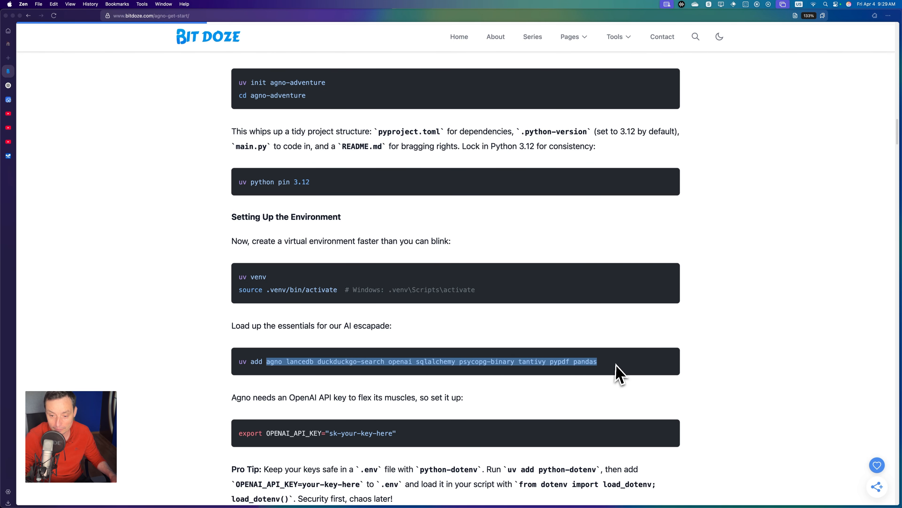
pyautogui.click(615, 365)
pyautogui.scroll(-2, 439, 373)
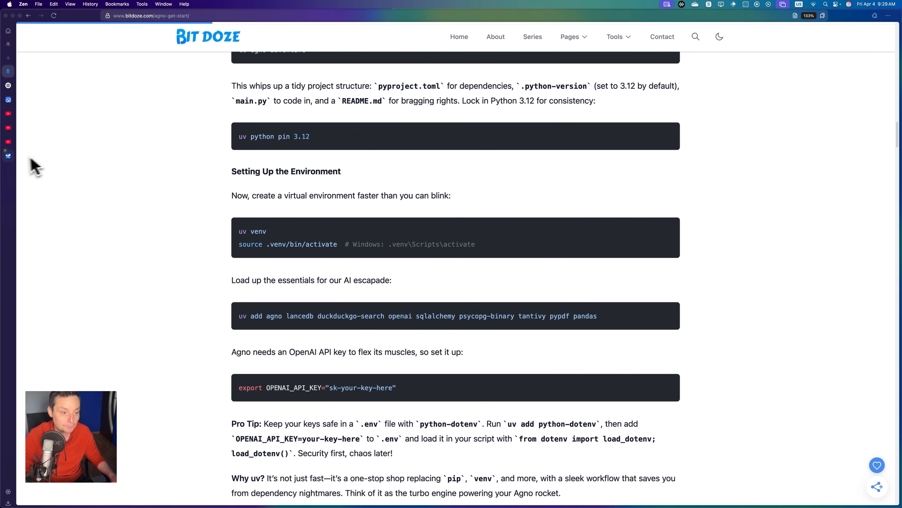
# Switch to Google AI Studio and examine the generated article's setup instructions, including the core dependencies and API key sections.
pyautogui.click(8, 156)
pyautogui.scroll(-1, 281, 256)
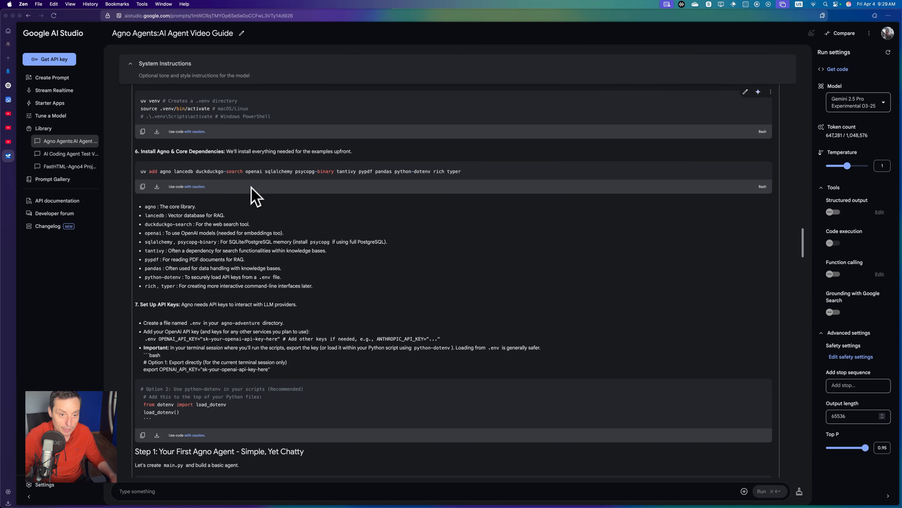
pyautogui.scroll(5, 263, 206)
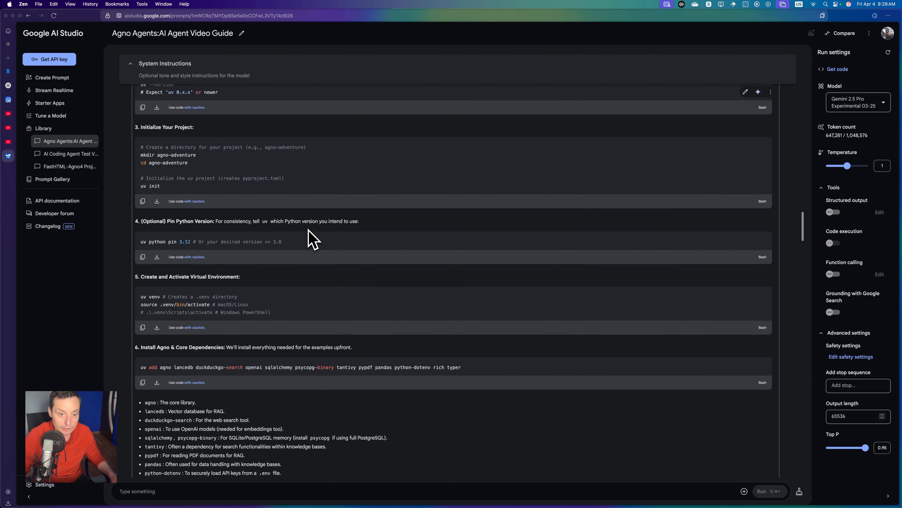
pyautogui.scroll(3, 312, 240)
pyautogui.scroll(-5, 313, 240)
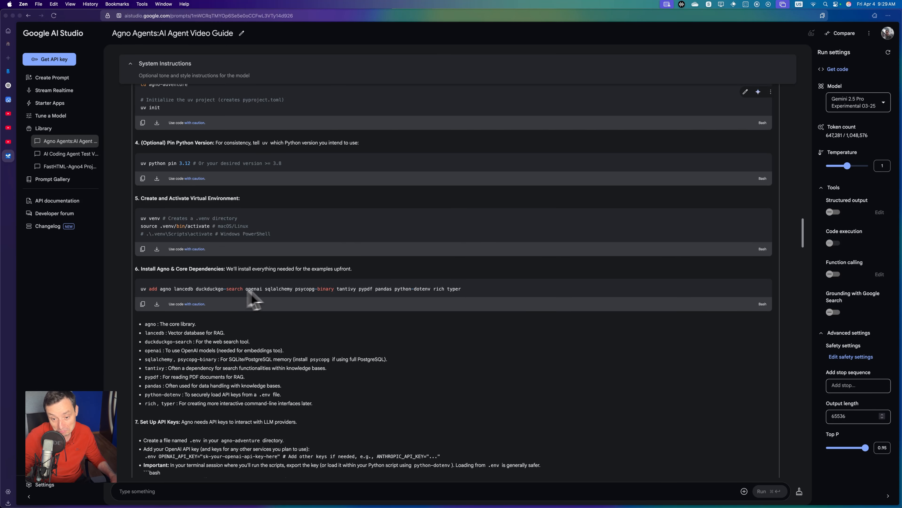
pyautogui.scroll(-3, 370, 315)
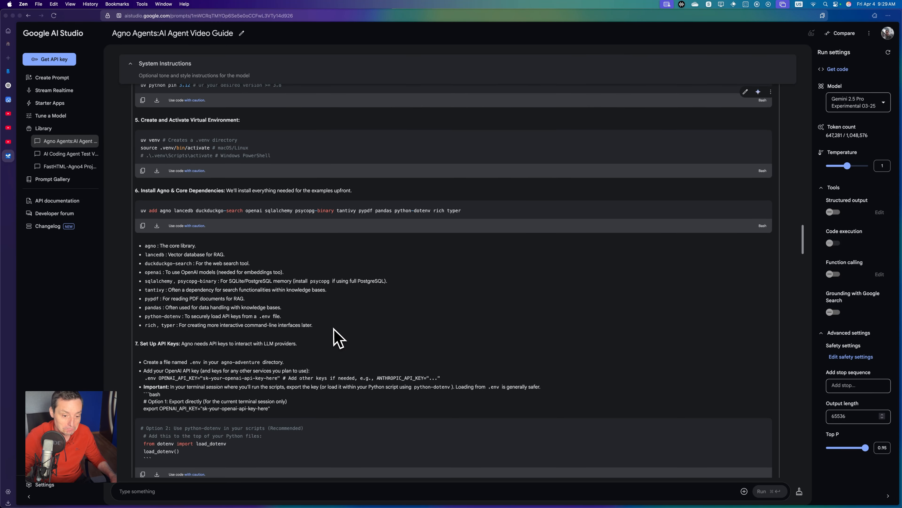
pyautogui.scroll(-1, 338, 338)
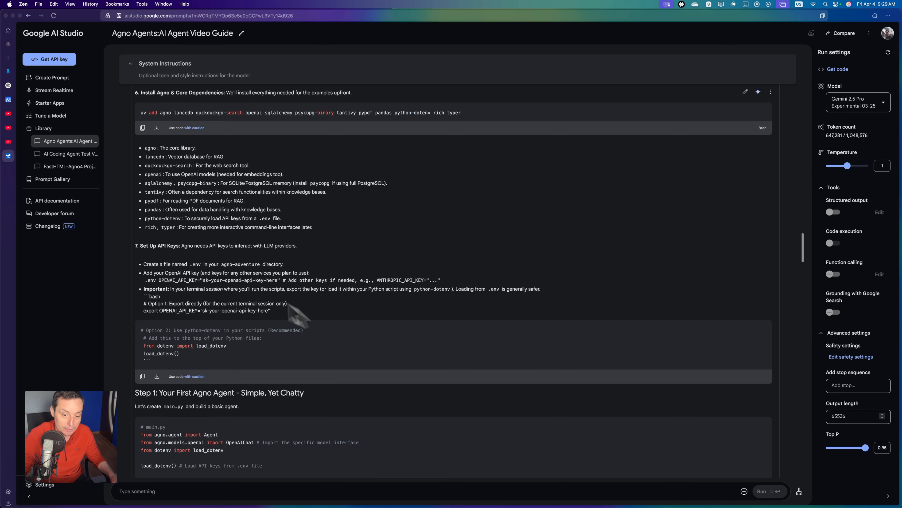
pyautogui.scroll(-1, 217, 373)
pyautogui.scroll(-3, 231, 286)
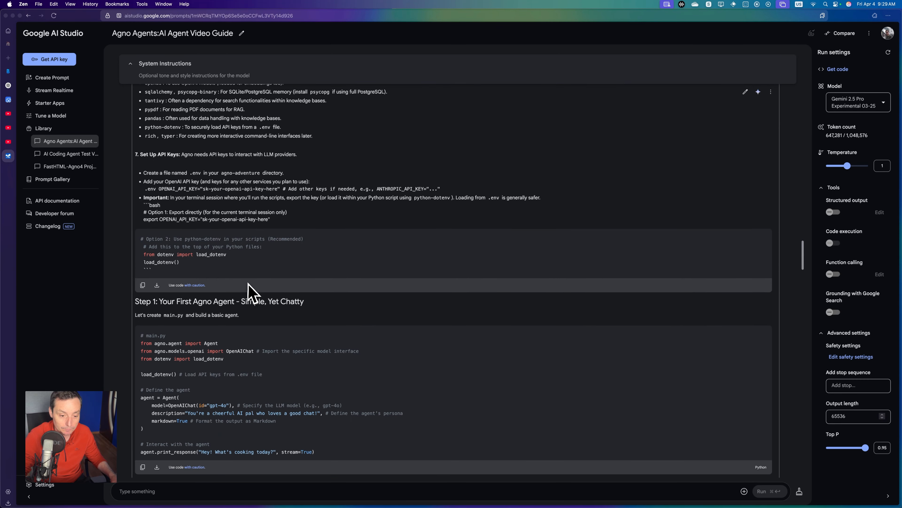
# Examine the generated article's first agent, DuckDuckGo tools and SQLite memory steps with their code blocks.
pyautogui.scroll(-5, 378, 313)
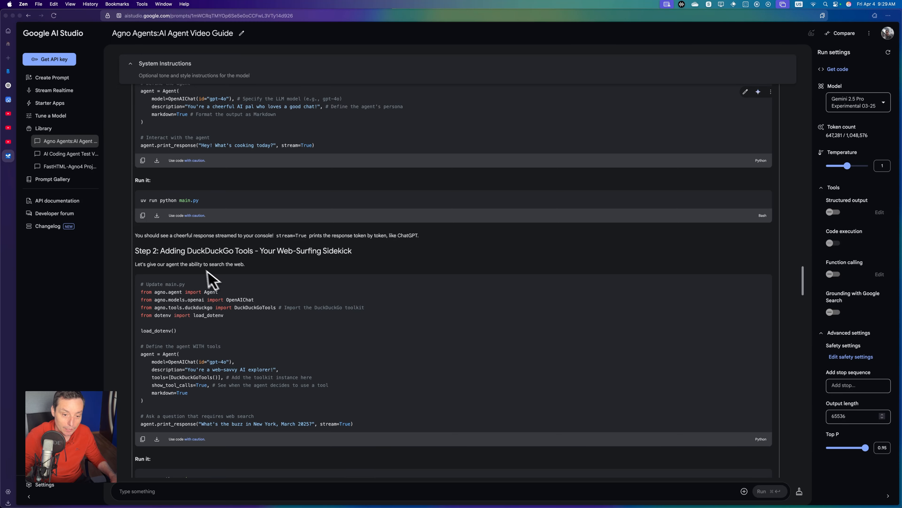
pyautogui.scroll(-1, 211, 256)
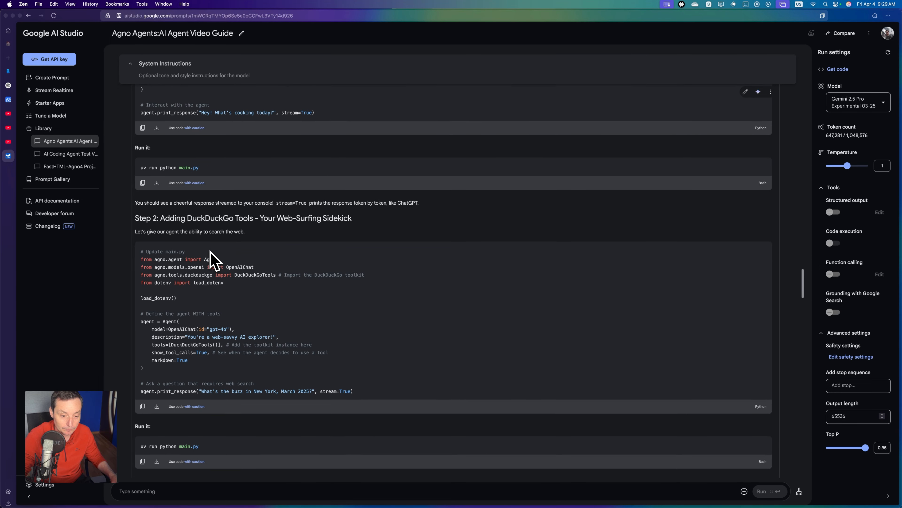
pyautogui.scroll(-2, 245, 350)
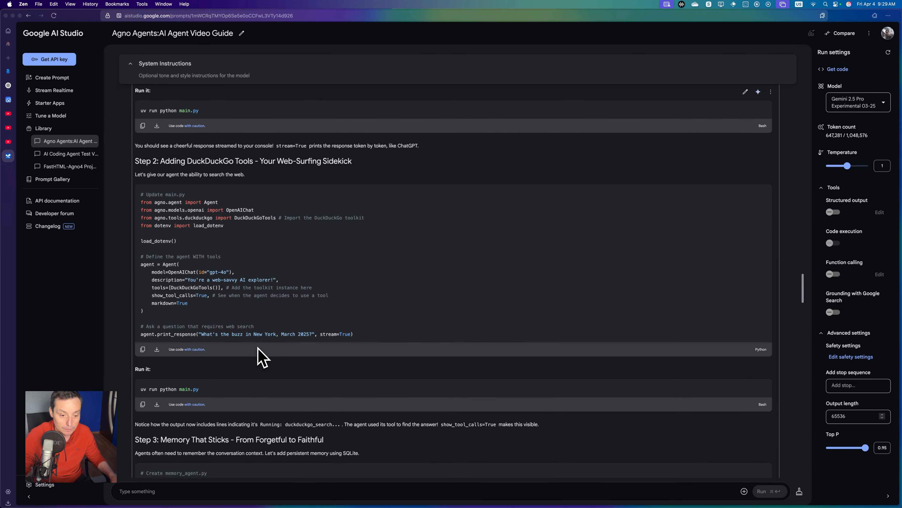
pyautogui.scroll(-1, 263, 357)
pyautogui.scroll(-8, 263, 357)
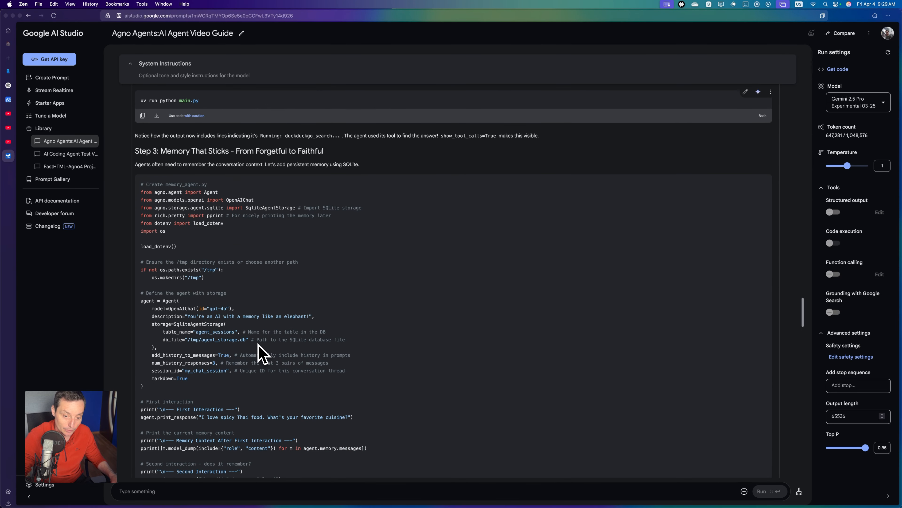
pyautogui.scroll(-7, 263, 357)
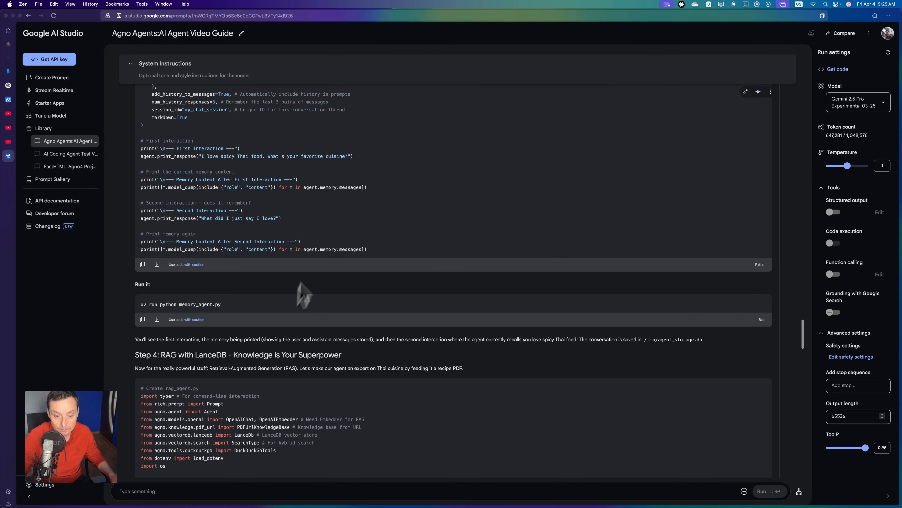
pyautogui.scroll(-4, 359, 259)
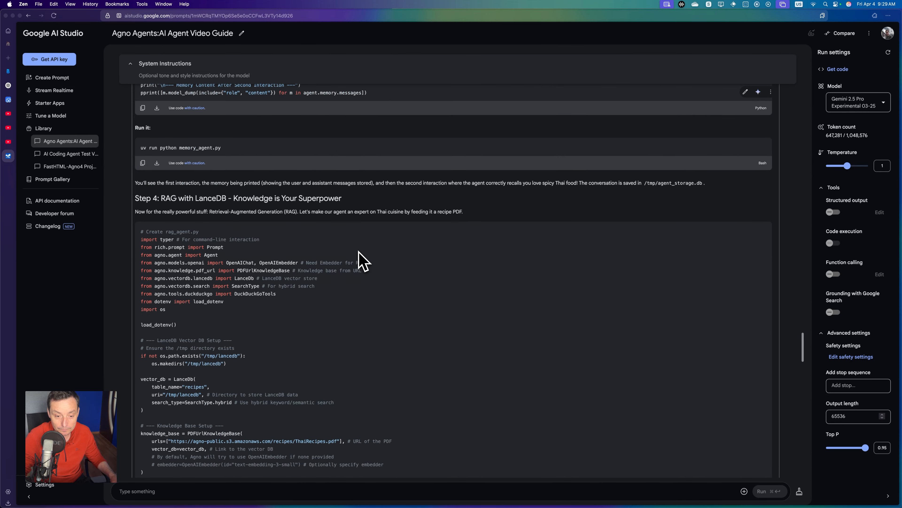
# Review the generated article's LanceDB RAG step, agent team step and closing section, then return to the memory step.
pyautogui.scroll(-20, 359, 260)
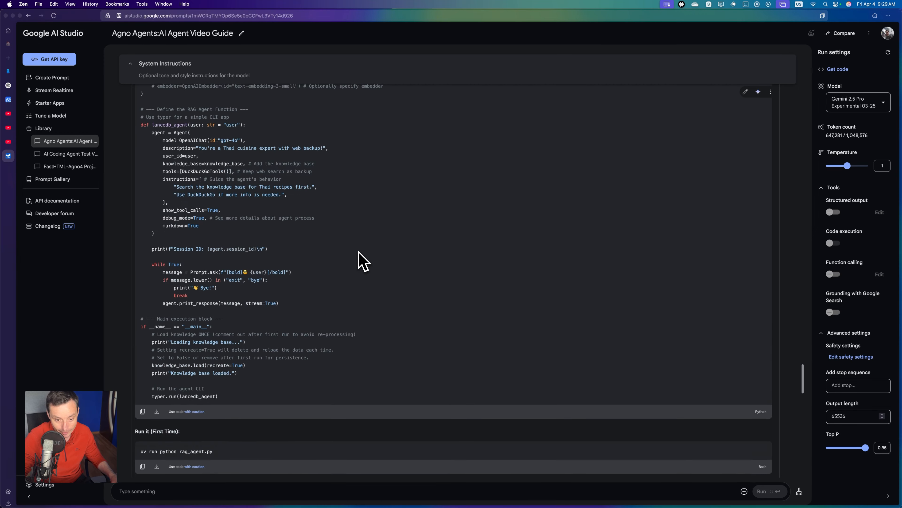
pyautogui.scroll(-8, 359, 260)
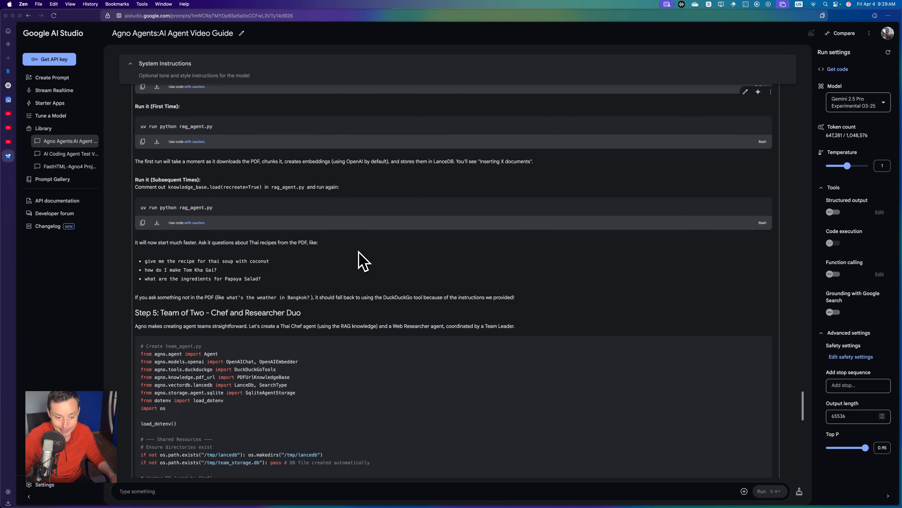
pyautogui.scroll(-4, 359, 260)
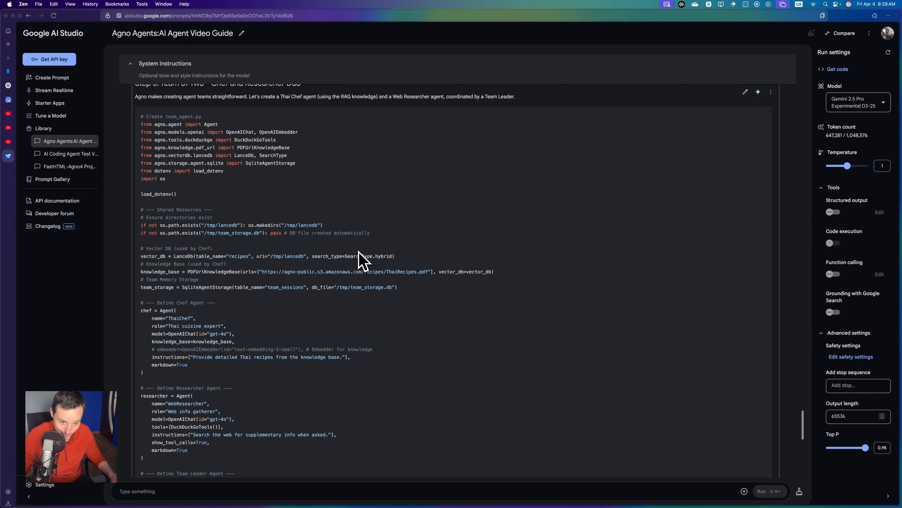
pyautogui.scroll(4, 359, 253)
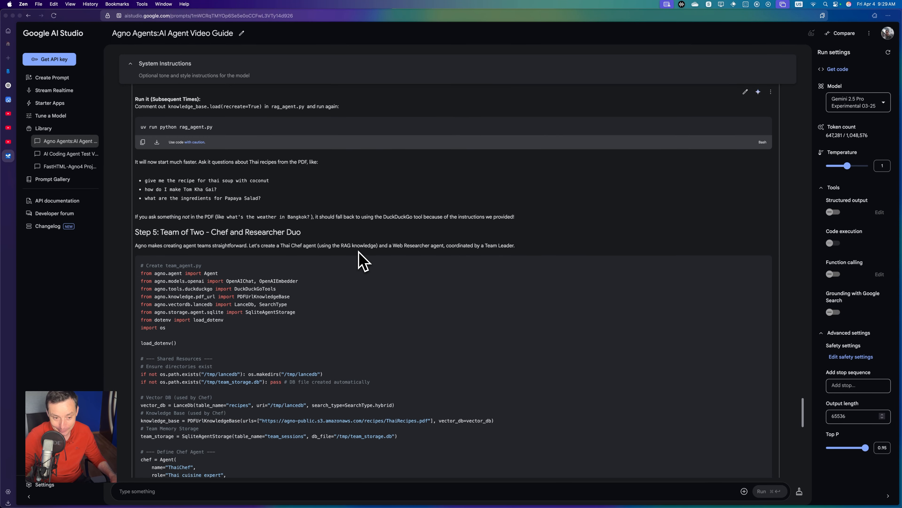
pyautogui.scroll(-5, 359, 256)
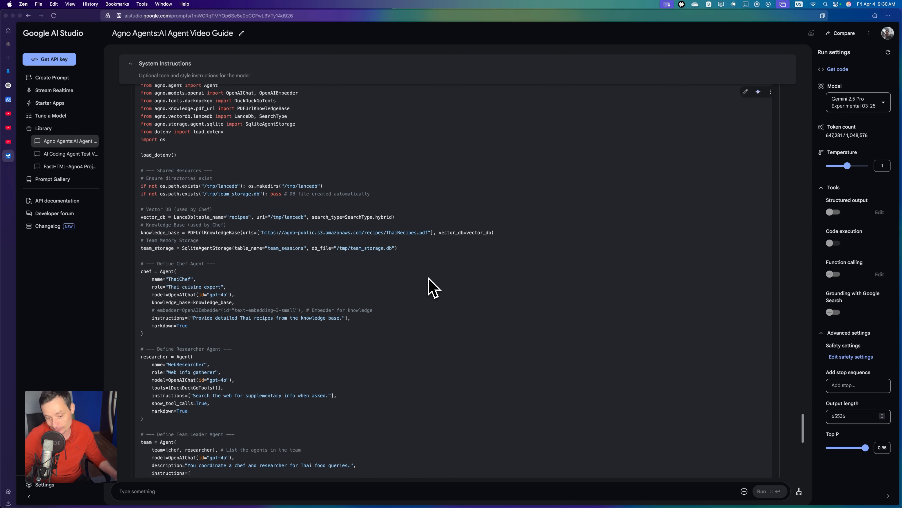
pyautogui.scroll(-10, 431, 281)
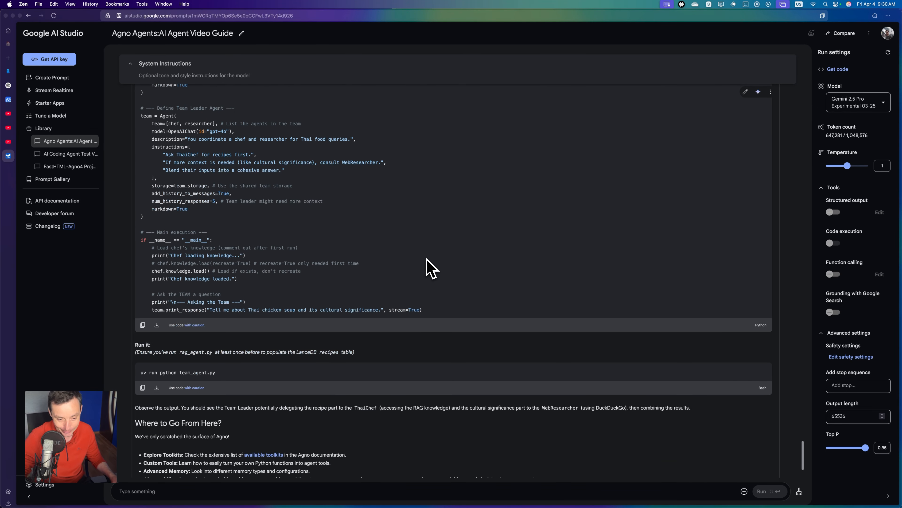
pyautogui.scroll(-1, 430, 267)
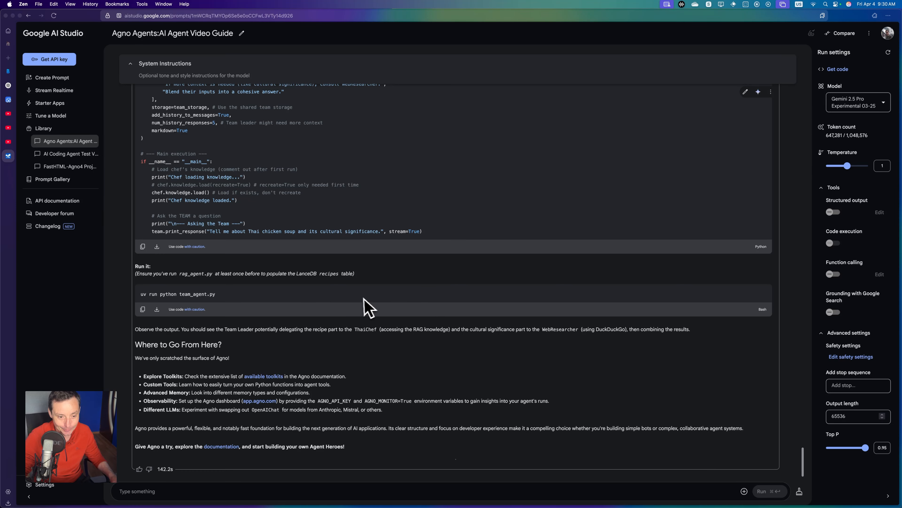
pyautogui.scroll(2, 321, 338)
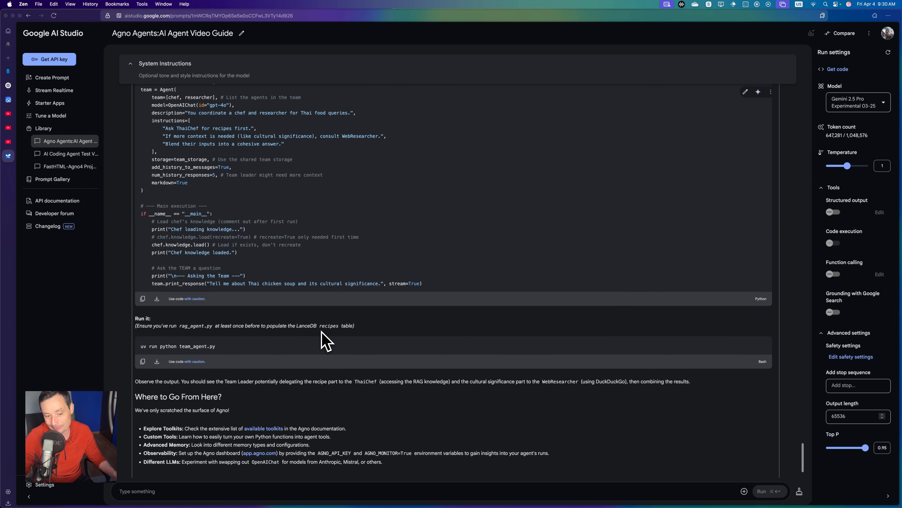
pyautogui.scroll(15, 325, 341)
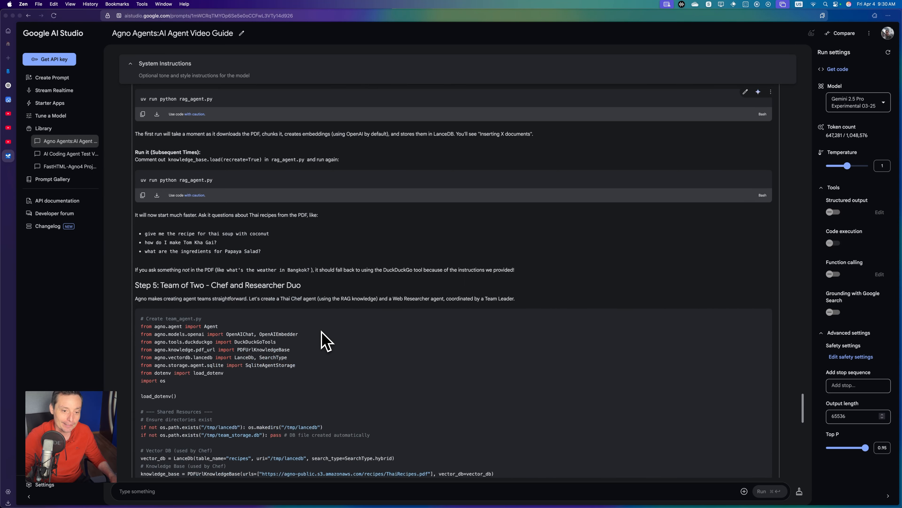
pyautogui.scroll(20, 322, 332)
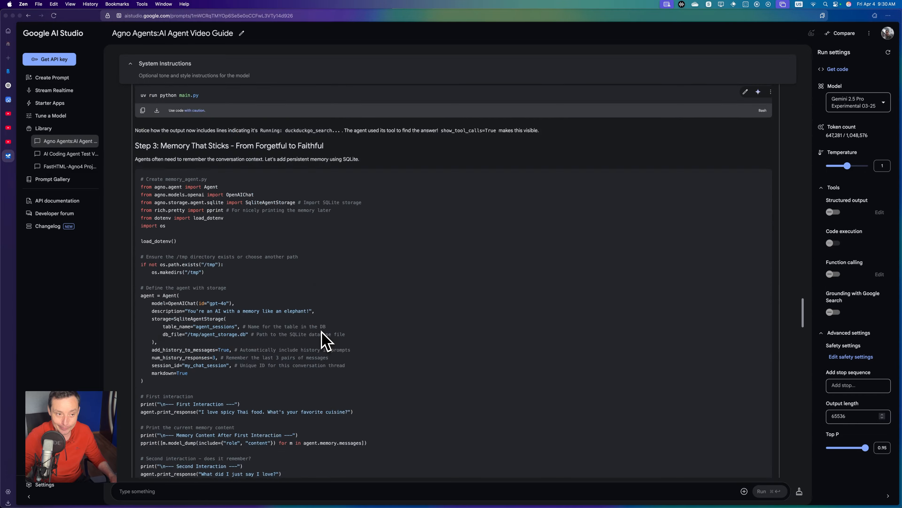
# Switch to the published Bit Doze article and skim it to the end for comparison, returning to its table of contents.
pyautogui.click(7, 71)
pyautogui.scroll(-10, 393, 248)
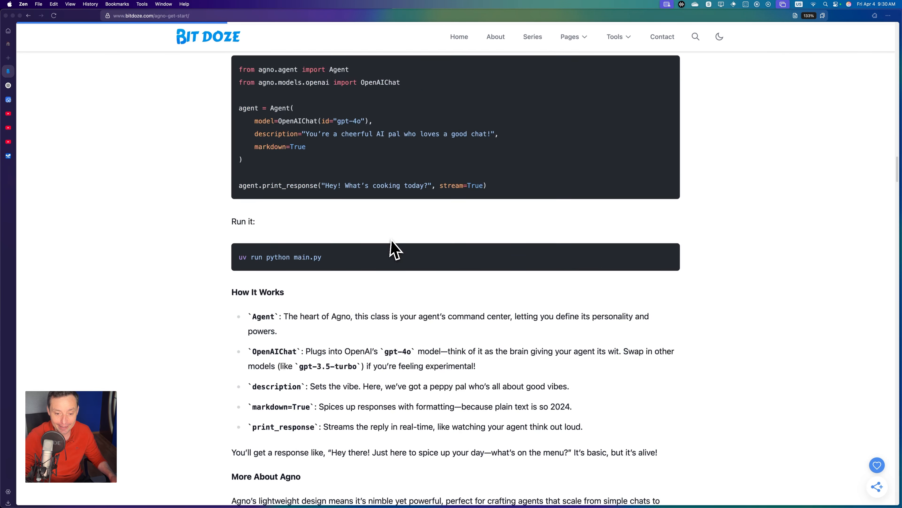
pyautogui.scroll(-20, 393, 247)
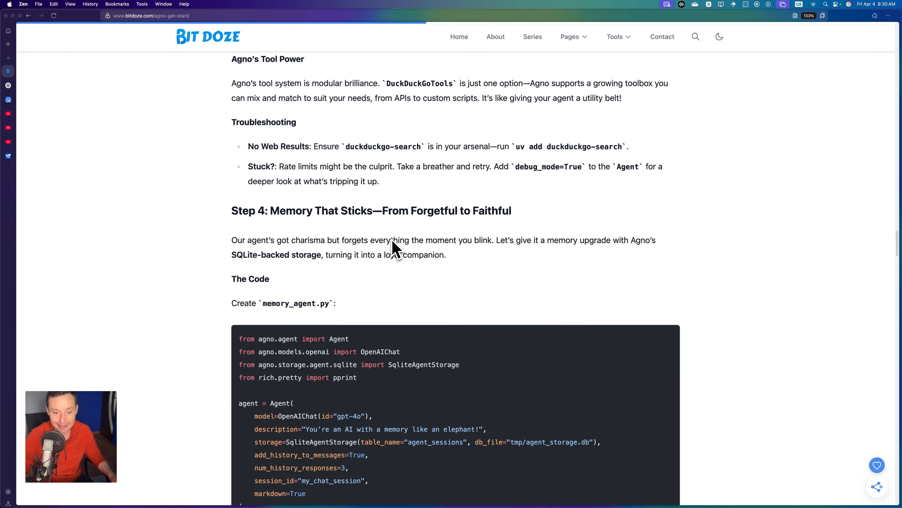
pyautogui.scroll(-20, 396, 249)
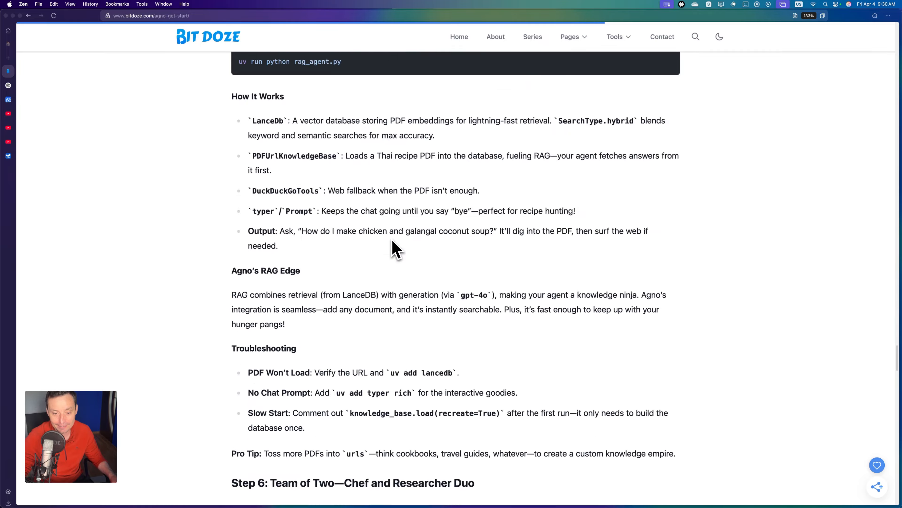
pyautogui.scroll(-20, 395, 249)
pyautogui.scroll(10, 396, 250)
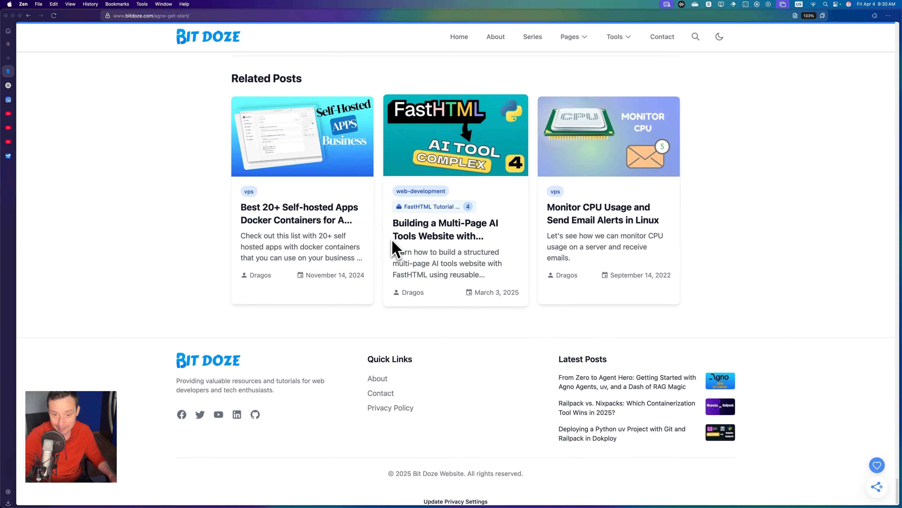
pyautogui.scroll(20, 396, 250)
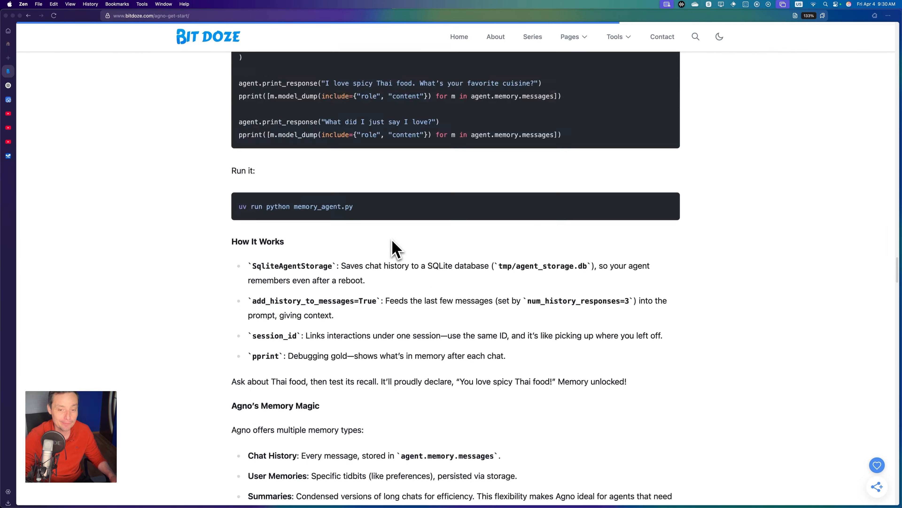
pyautogui.scroll(20, 396, 250)
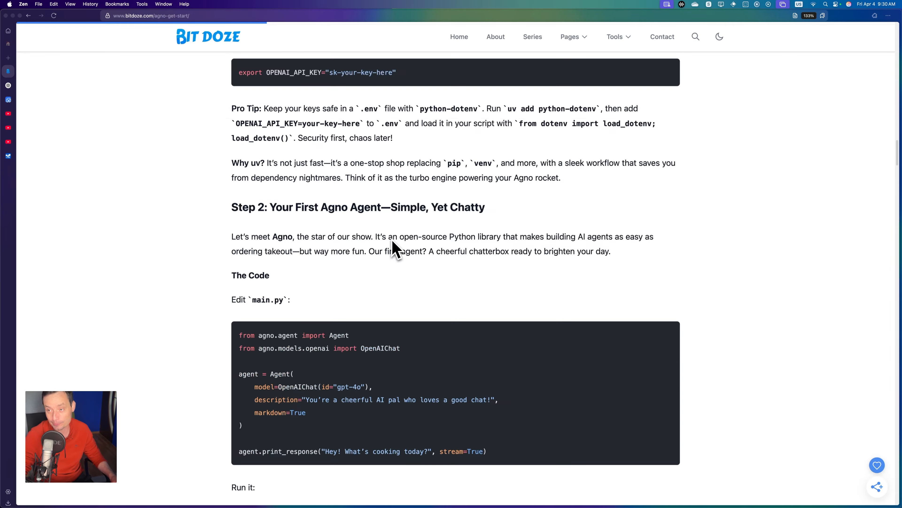
pyautogui.scroll(15, 396, 249)
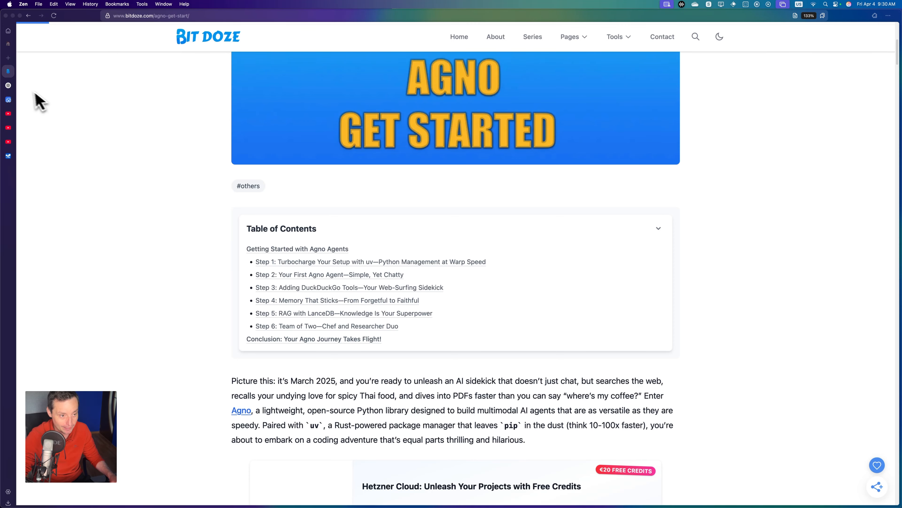
# Switch to ChatGPT and download the generated robot and Python logo thumbnail, saving it as a PNG file.
pyautogui.click(8, 85)
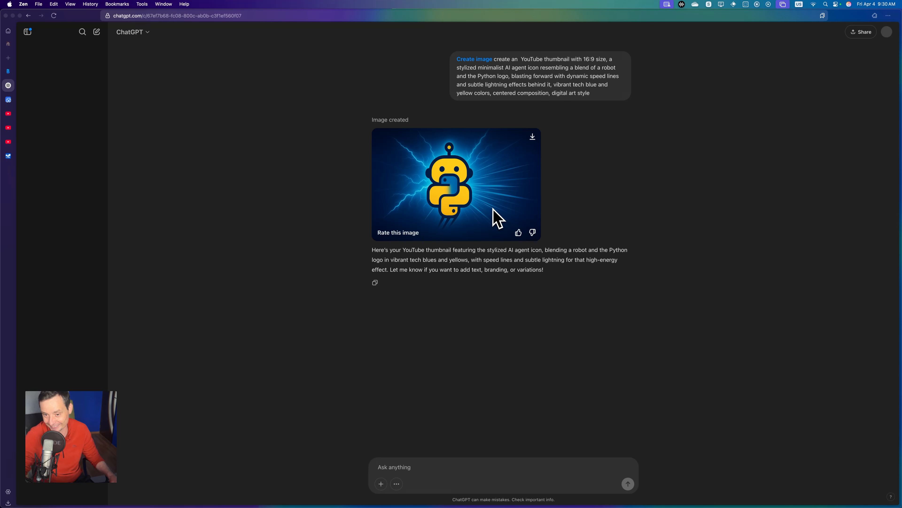
pyautogui.click(532, 136)
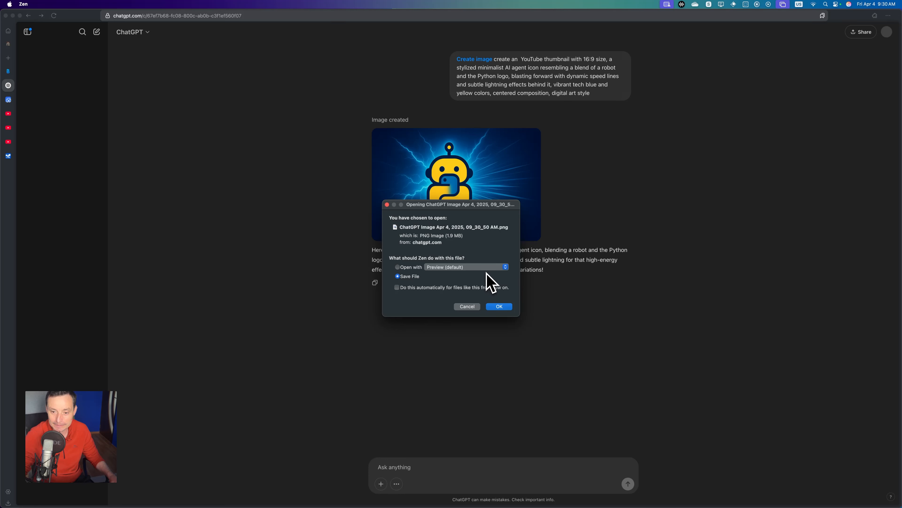
pyautogui.click(501, 307)
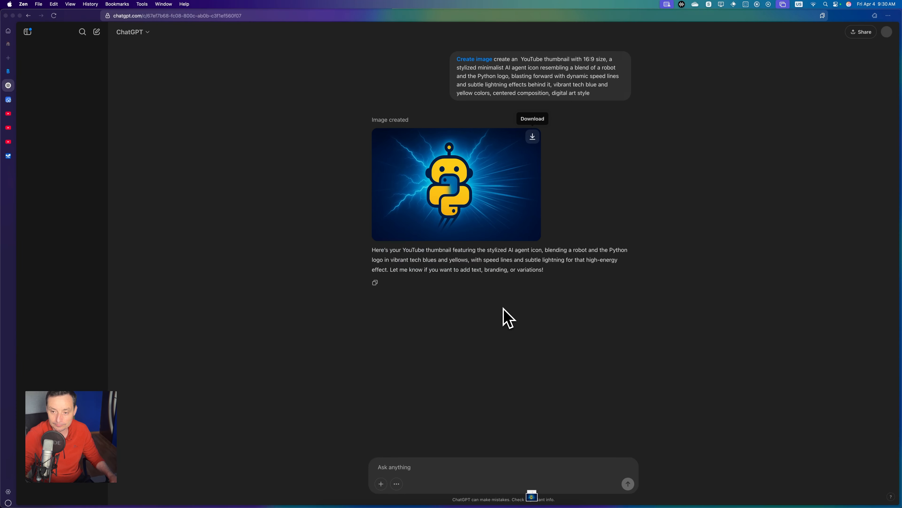